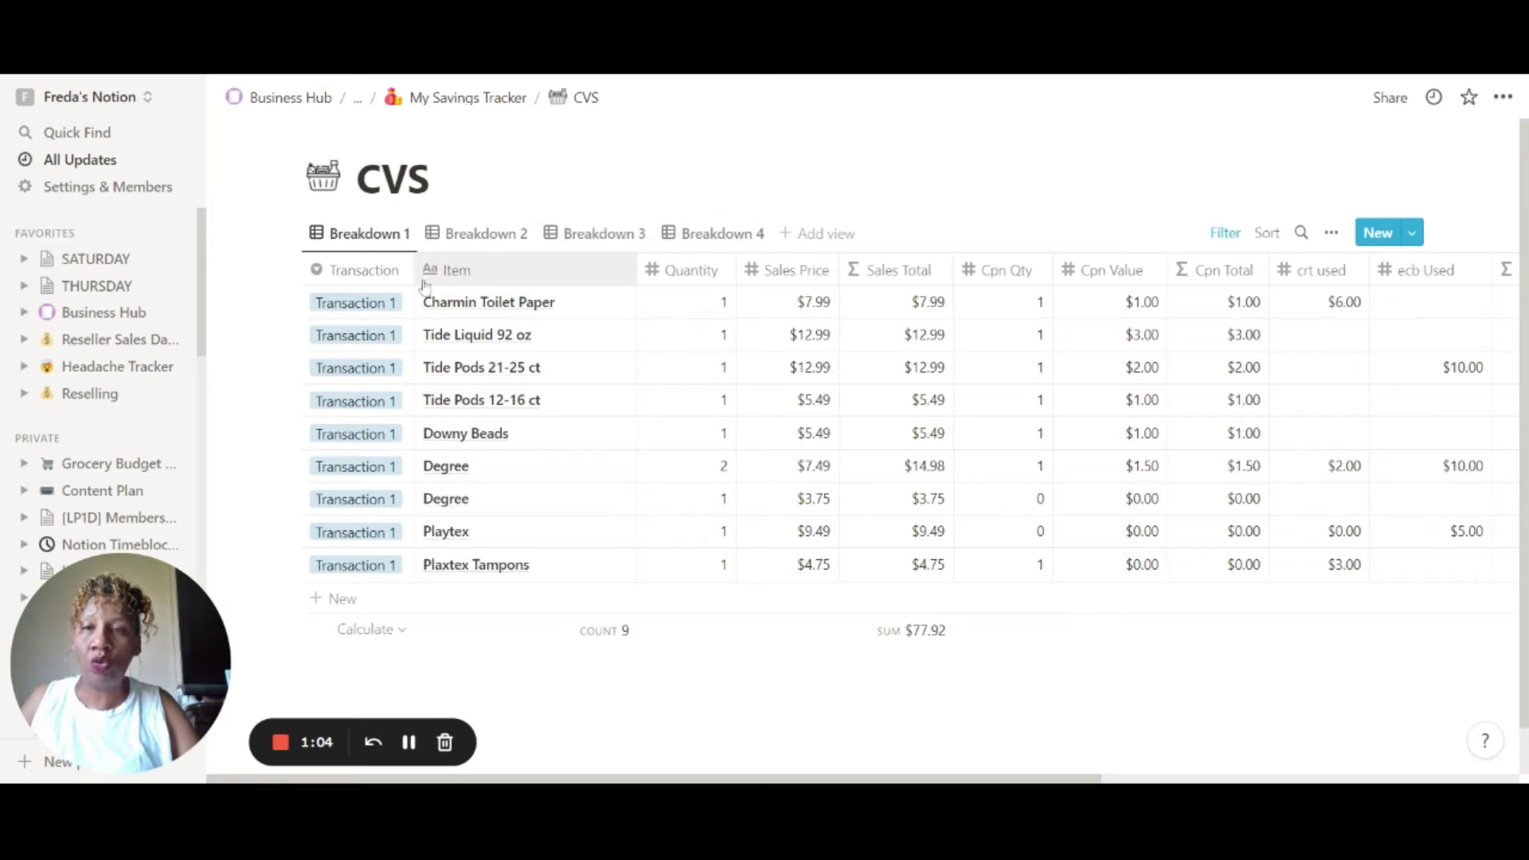
- Return to My Savings Tracker and open the Walgreens store page
click(452, 108)
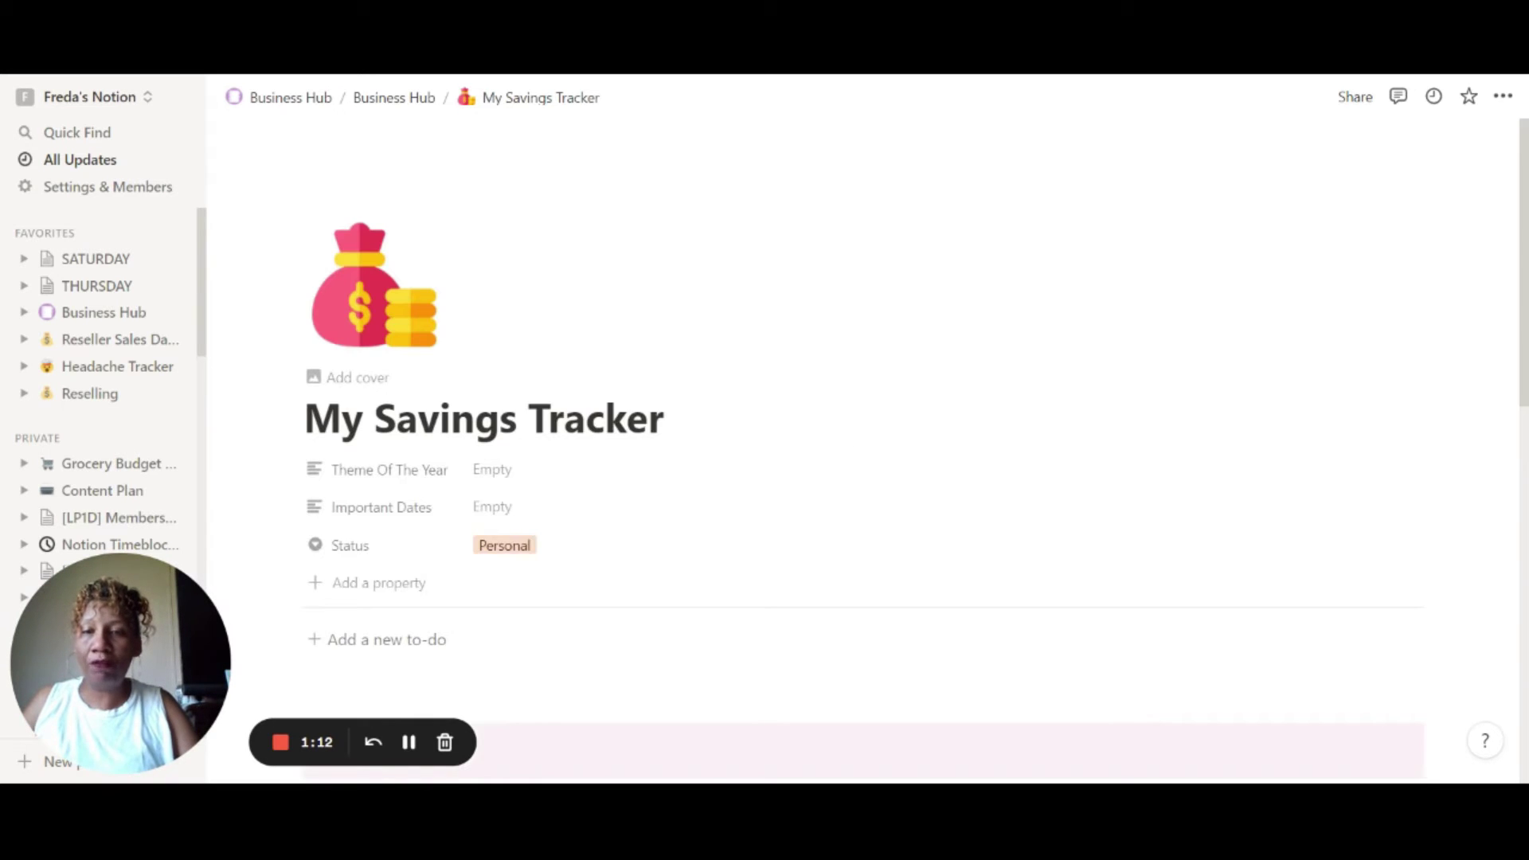
scroll(600, 348, down, 10)
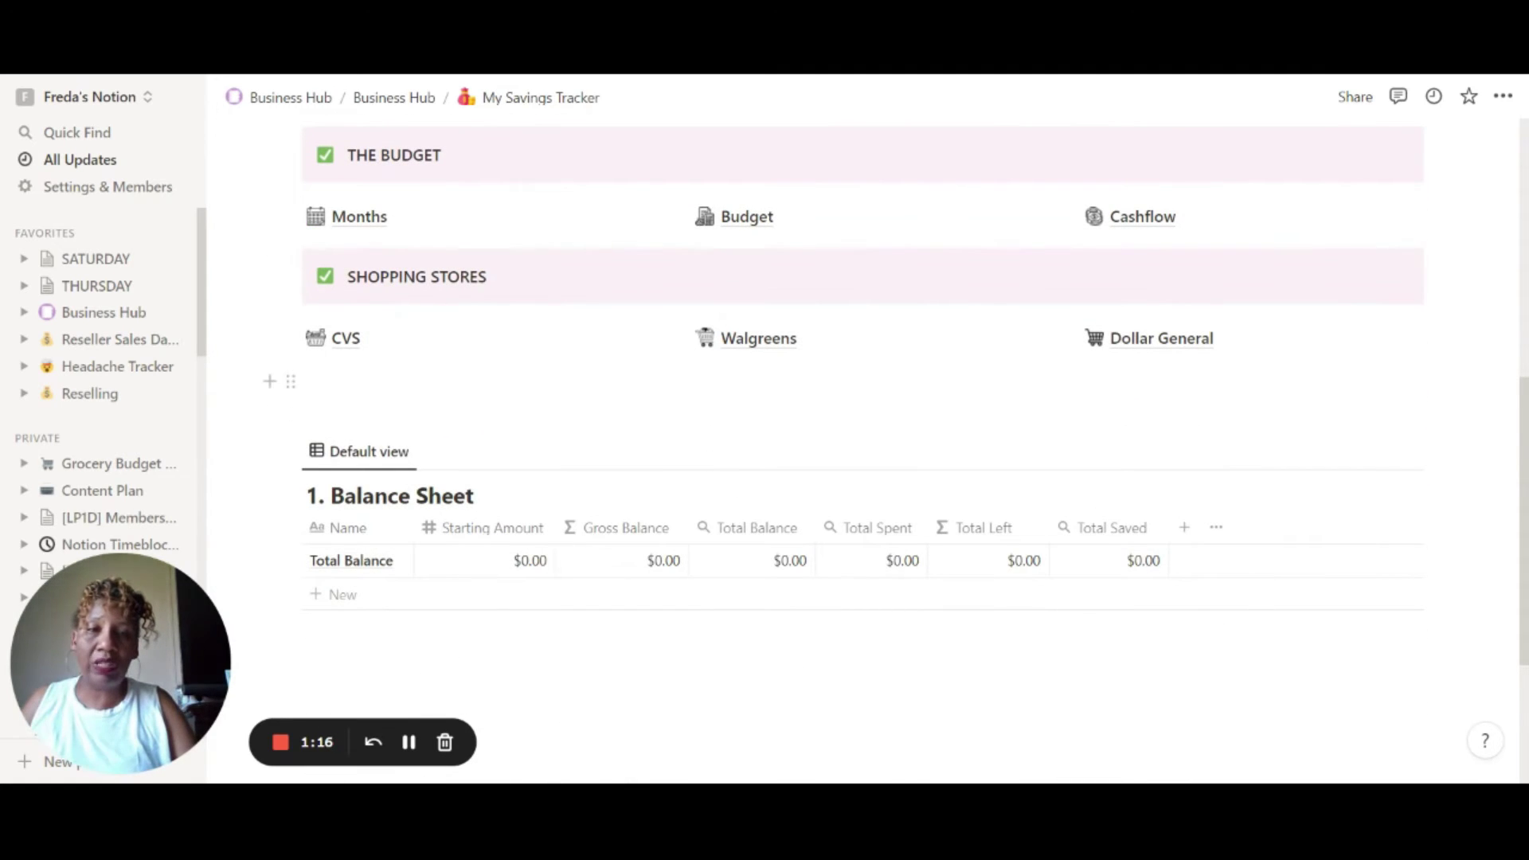
click(767, 350)
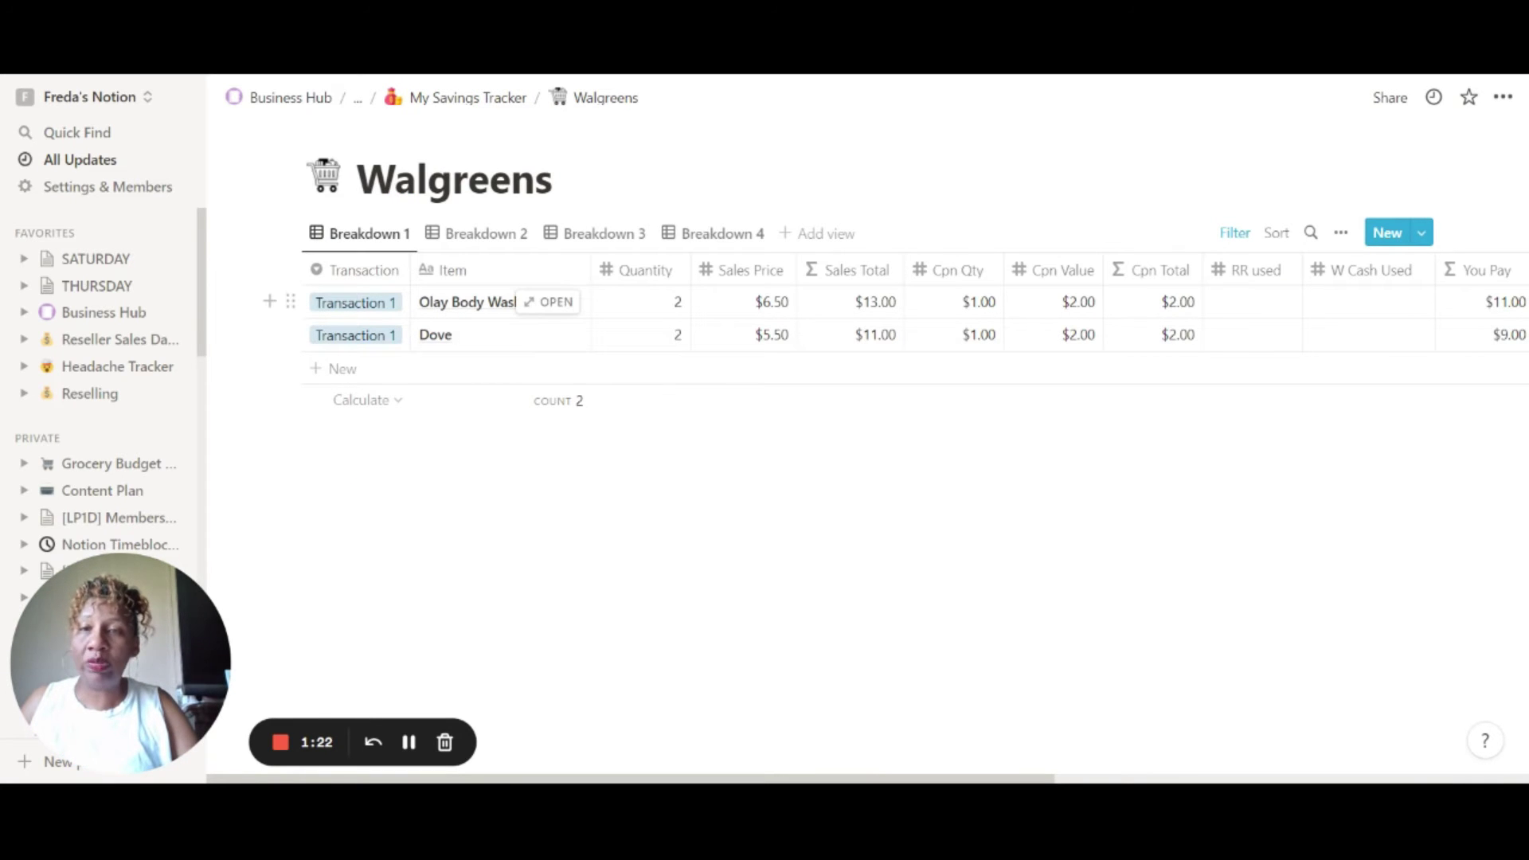
- Delete both sample rows from the Walgreens table and add one new blank row
drag(269, 301, 269, 334)
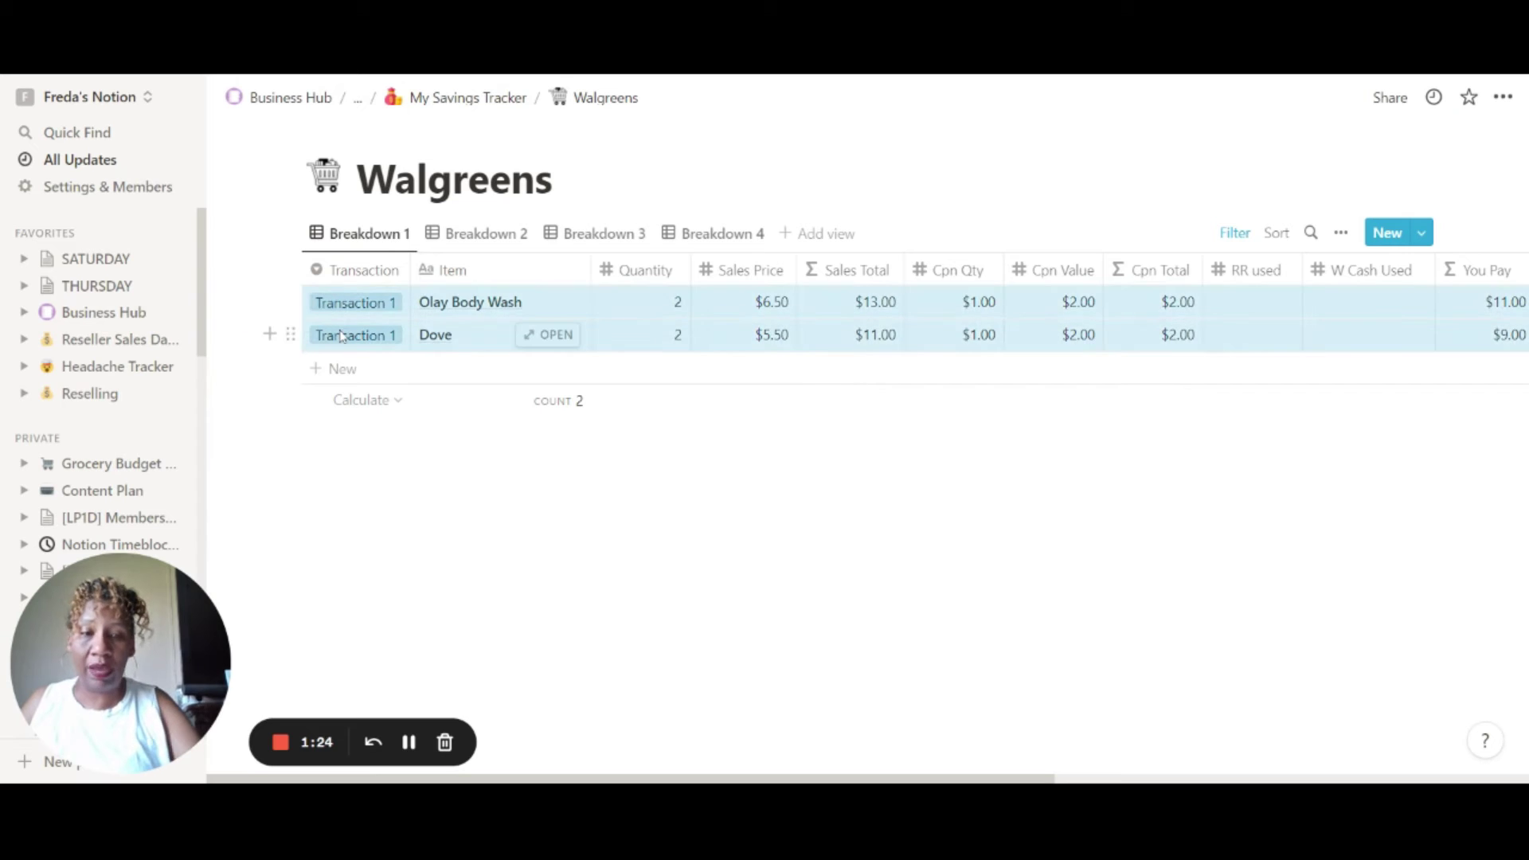
key(Delete)
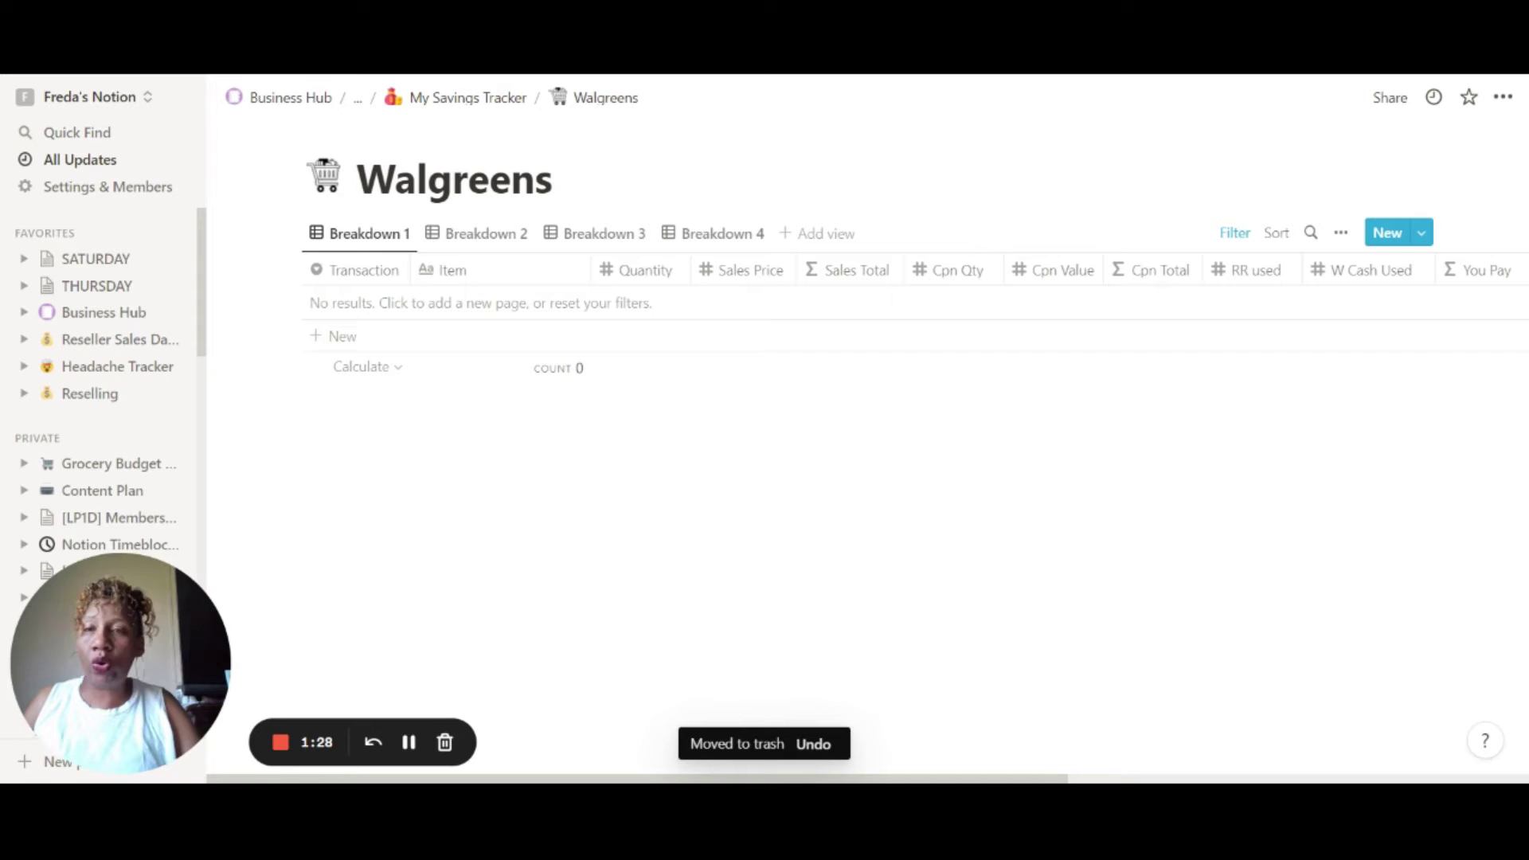
click(464, 308)
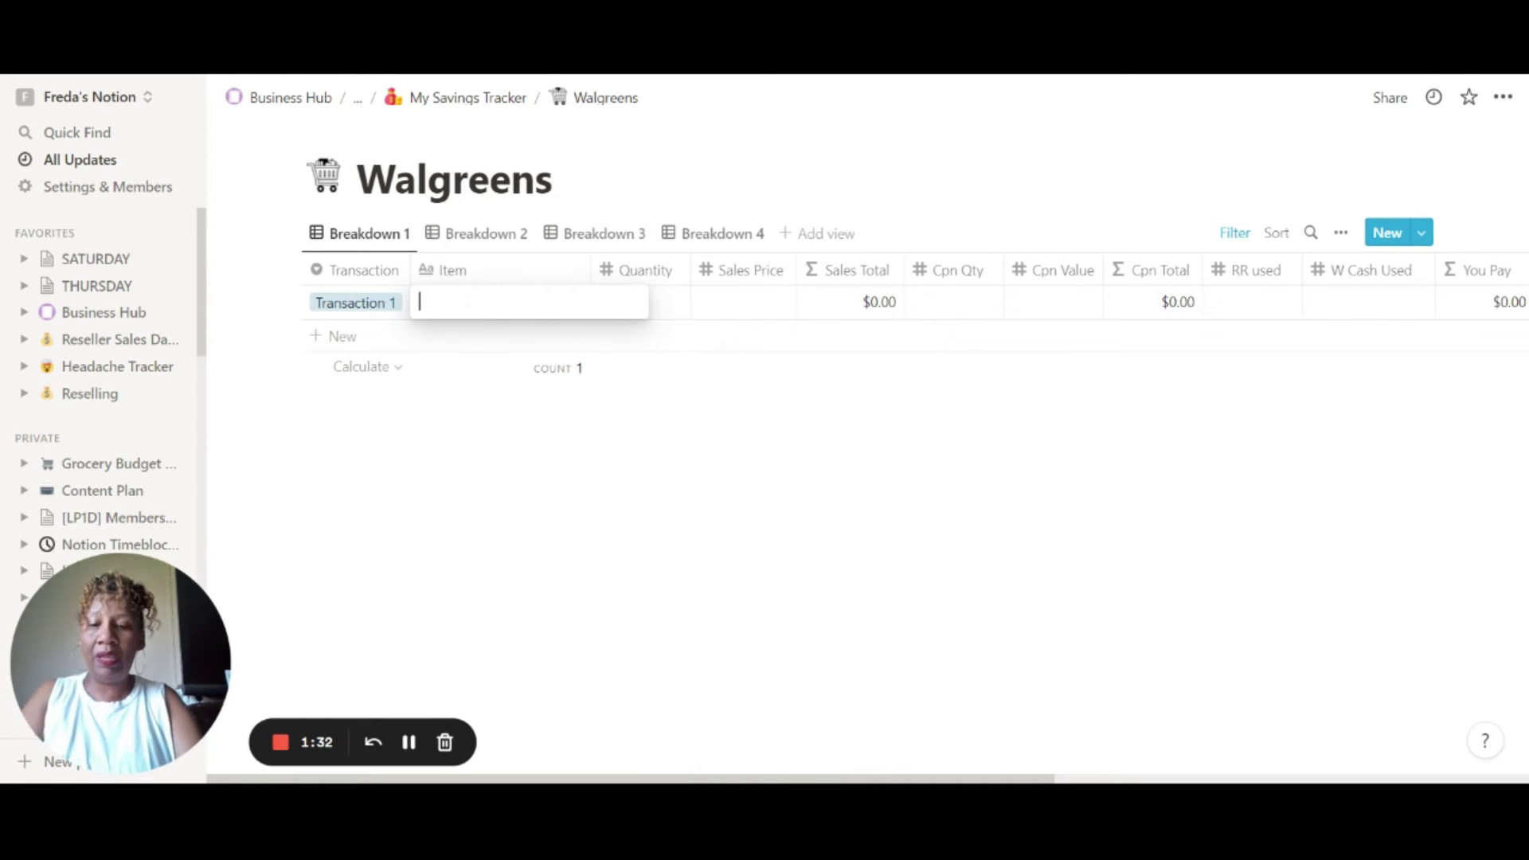
- Enter 'Dove Body Wash' as the new row's item name
text(Dove bo)
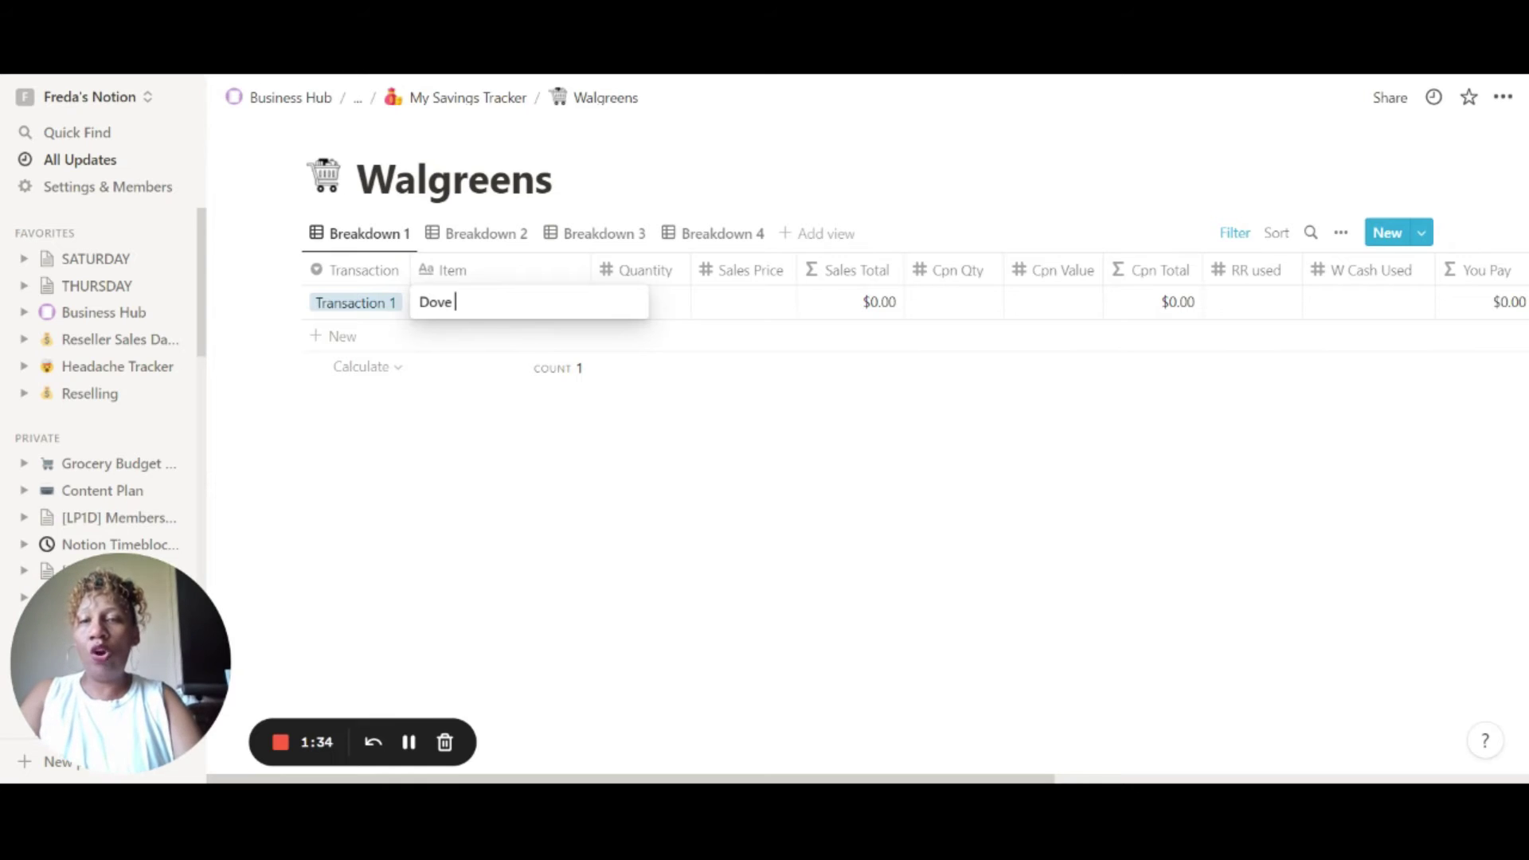
key(BackSpace)
key(BackSpace)
text(Body )
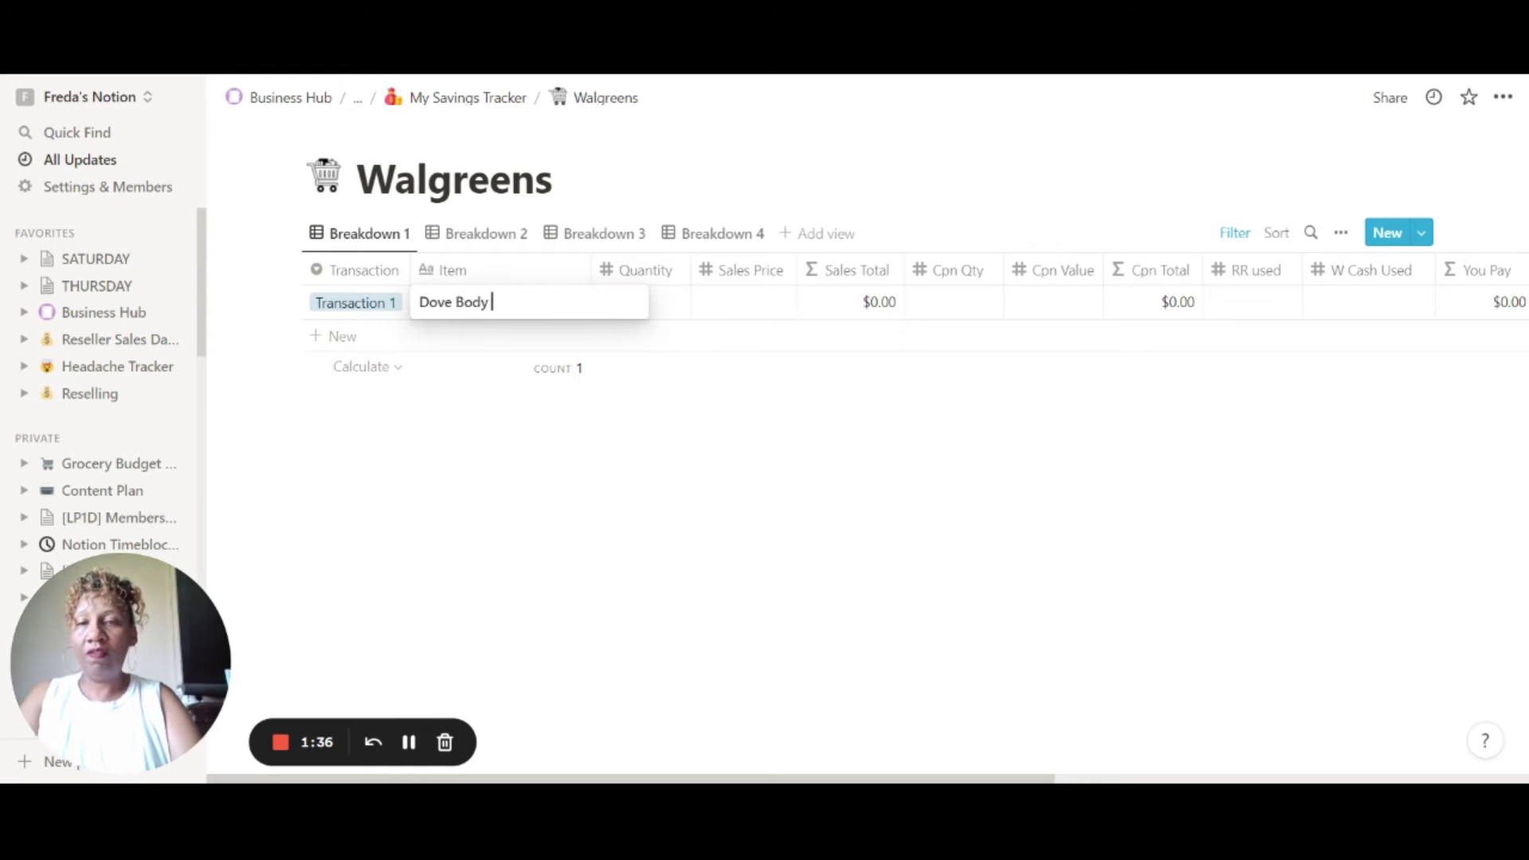
text(Wash)
key(Tab)
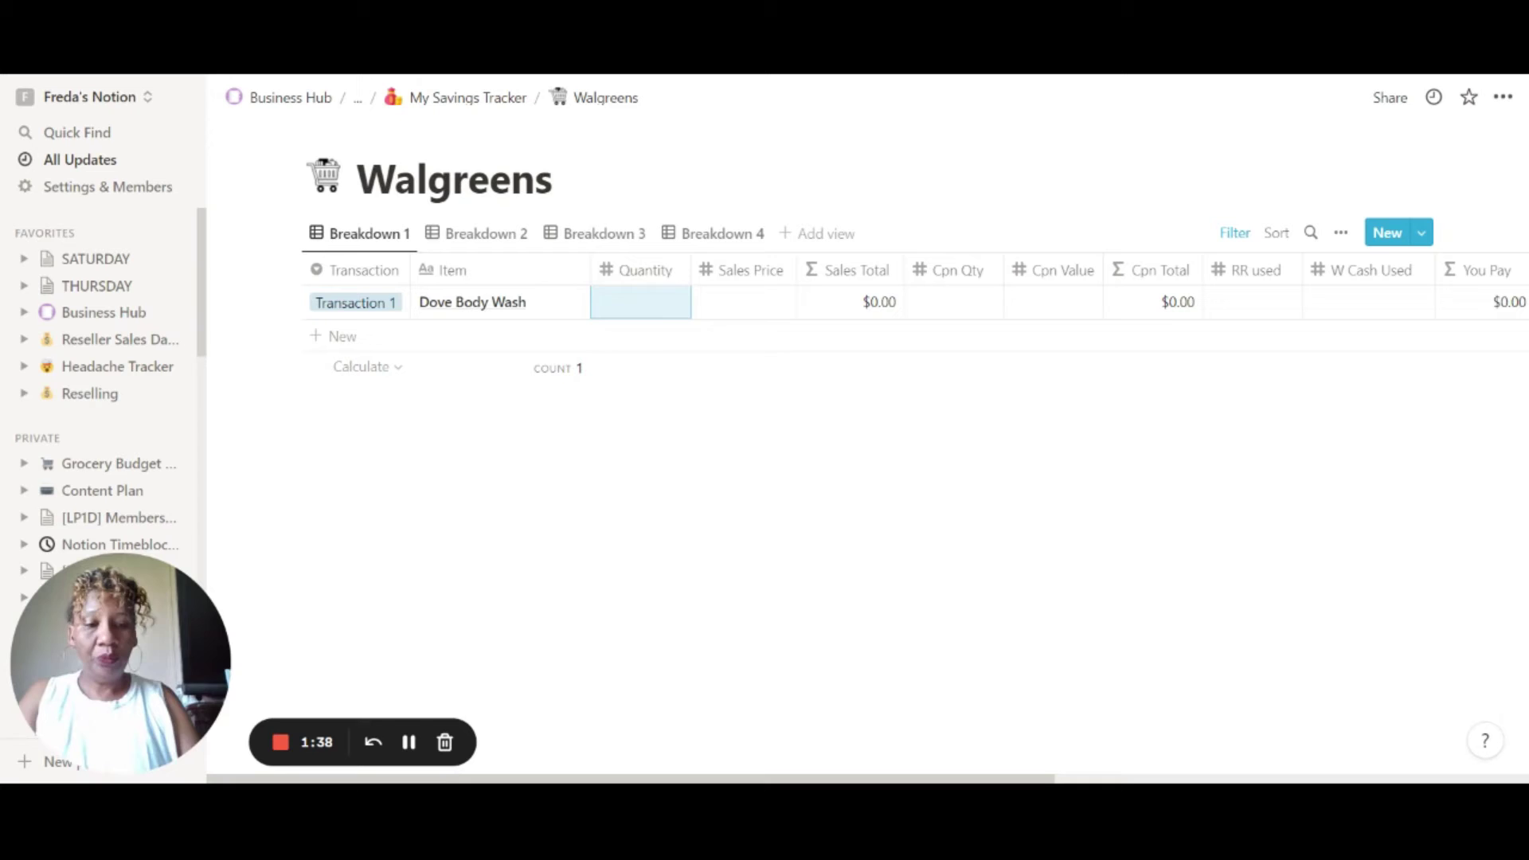
- Set the row's quantity to 1 and its sales price to 7.99
text(7.99)
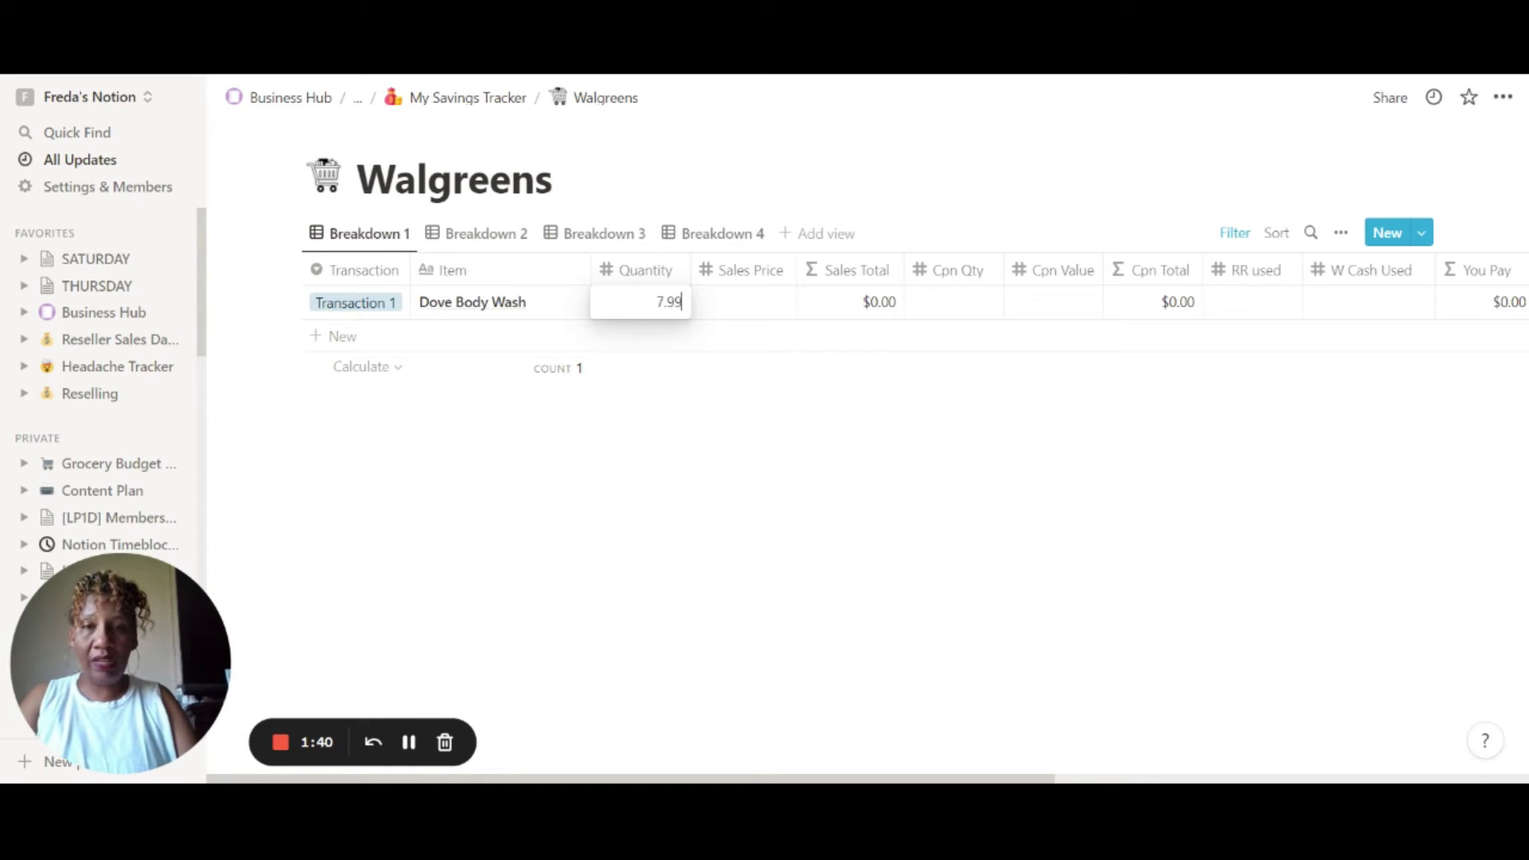
key(Tab)
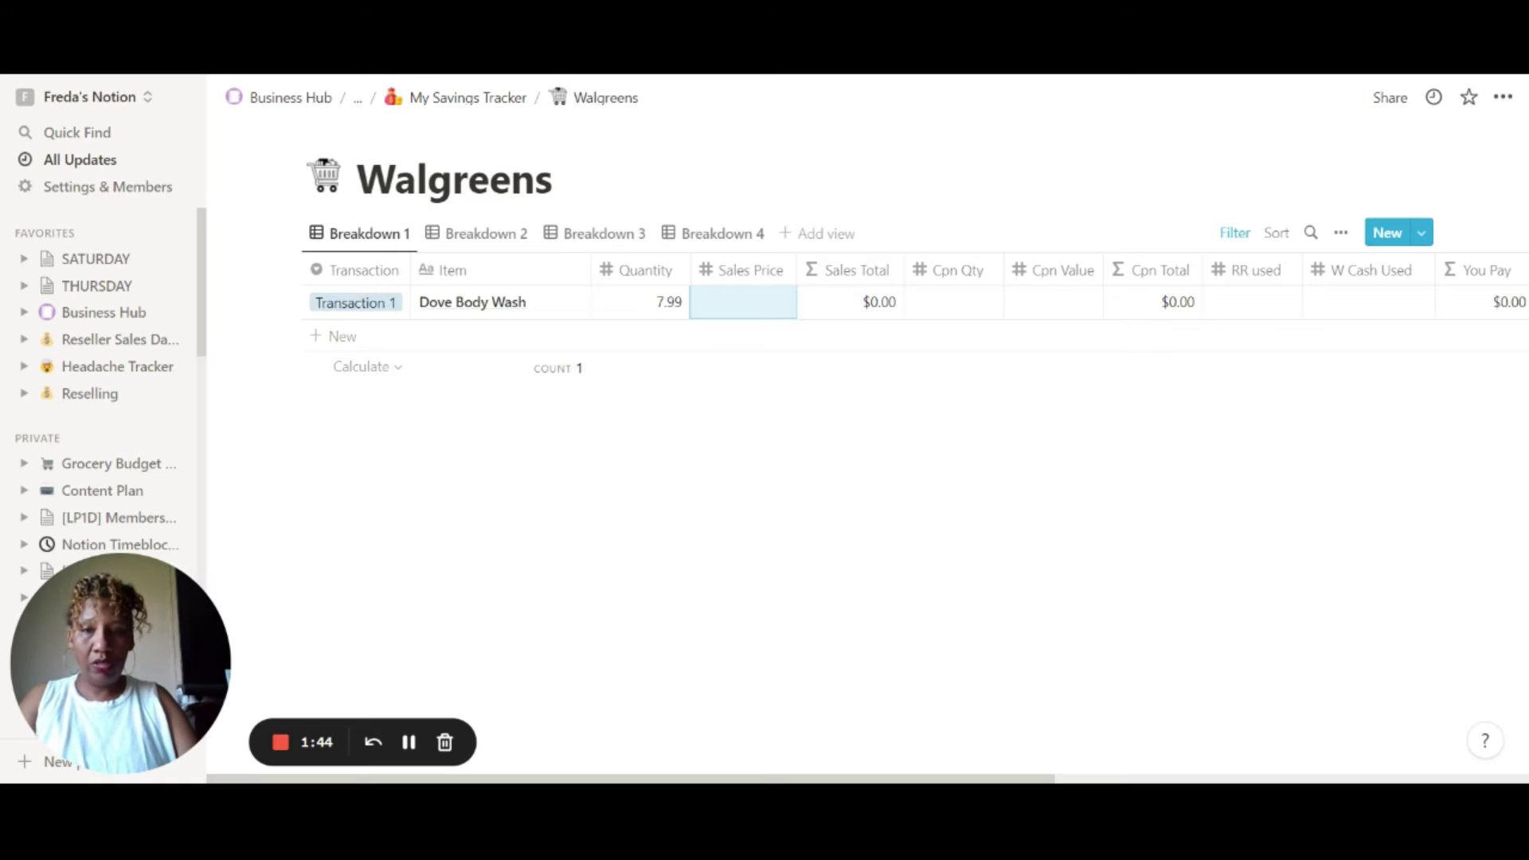
click(641, 302)
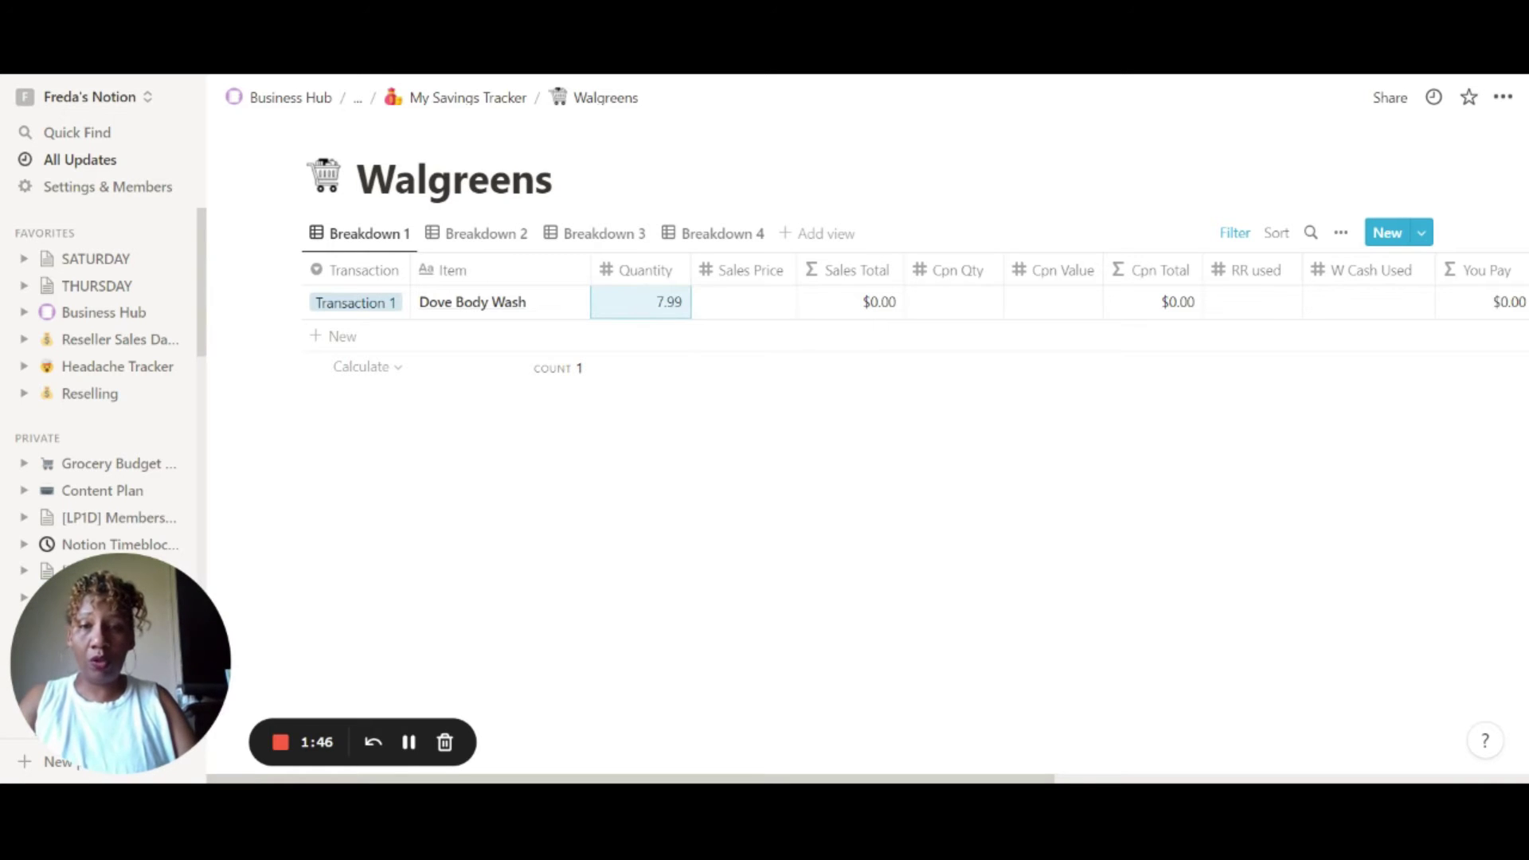
text(1)
key(Tab)
text(7)
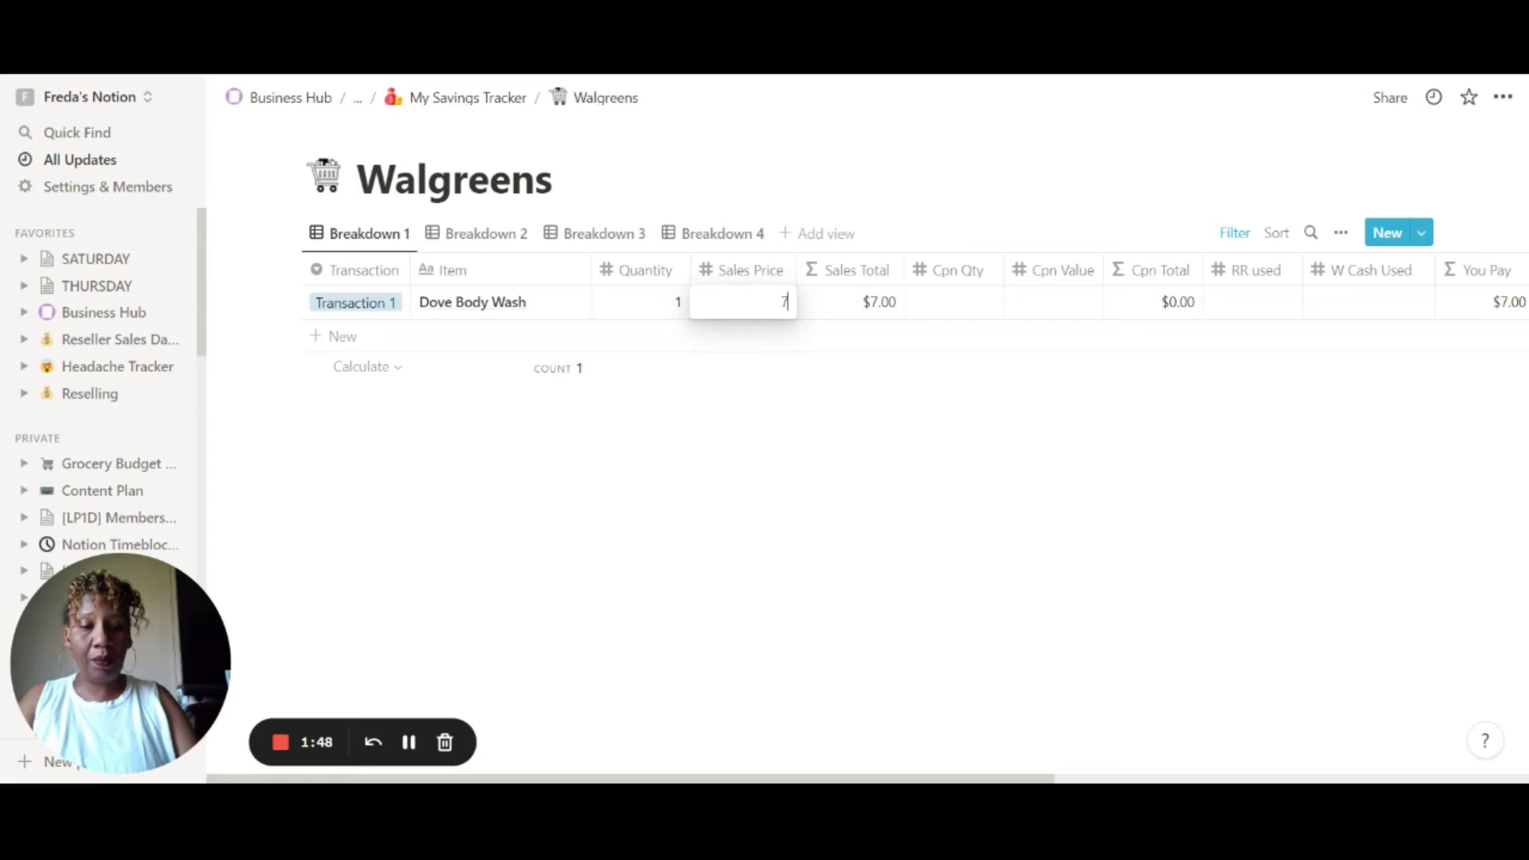
text(.99)
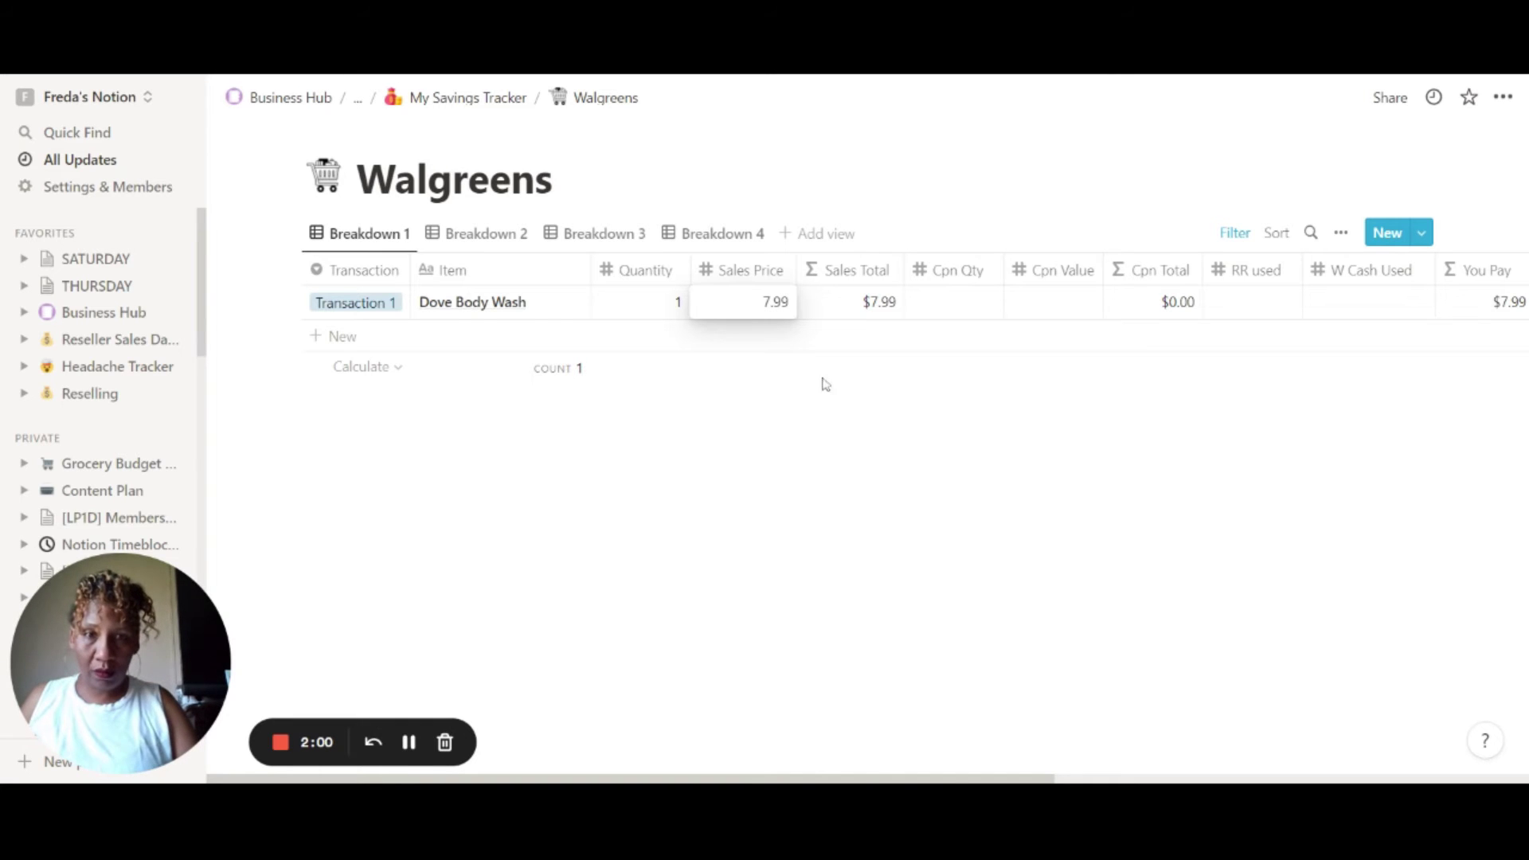
- Confirm the $7.99 price, then change Dove Body Wash's quantity from 1 to 2
key(Return)
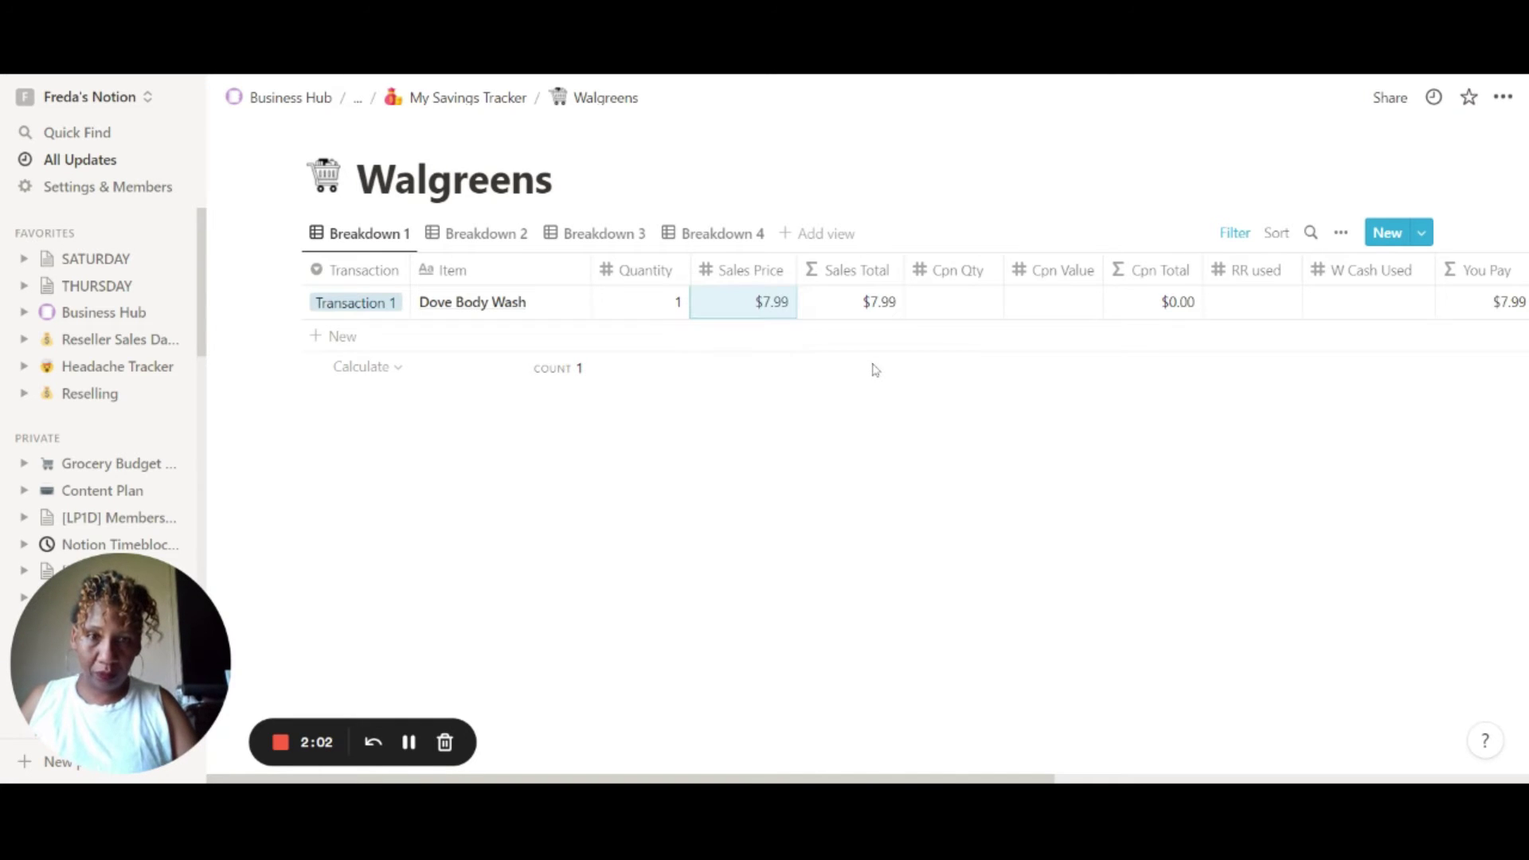
click(873, 368)
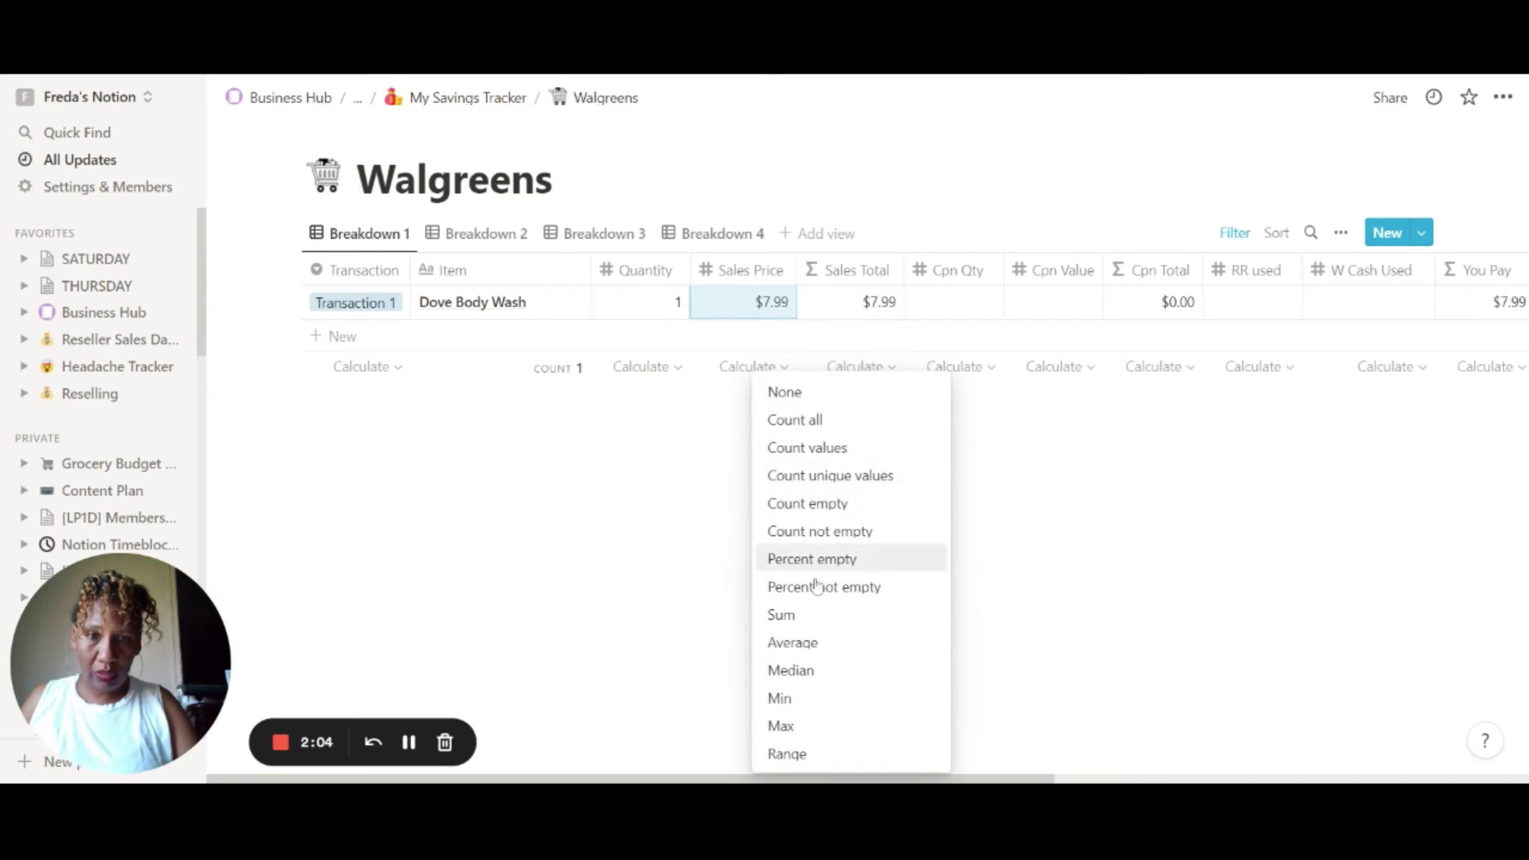
key(Escape)
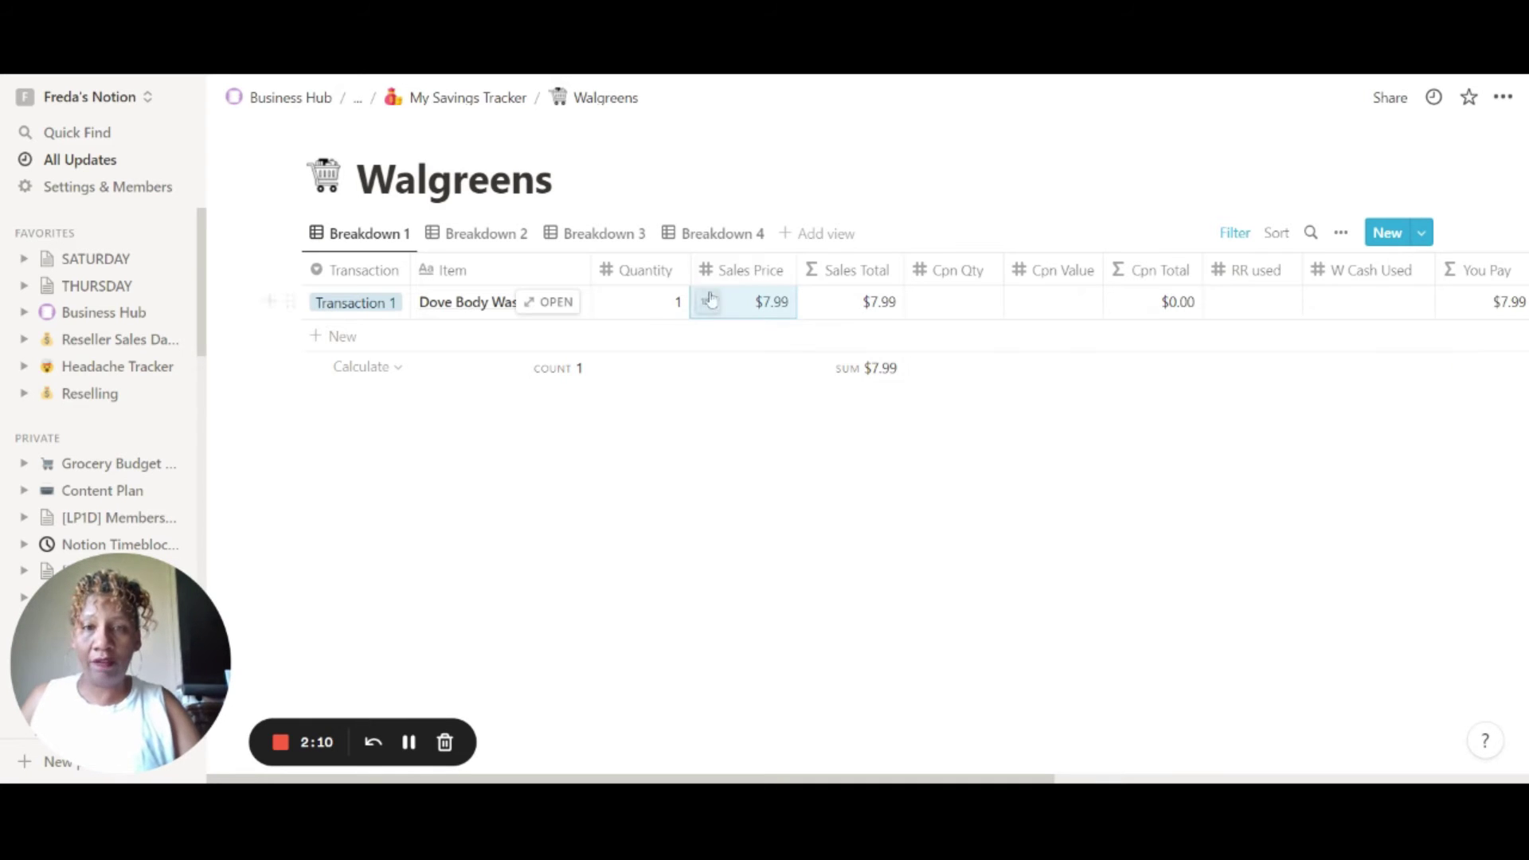
click(660, 305)
drag(660, 305, 692, 310)
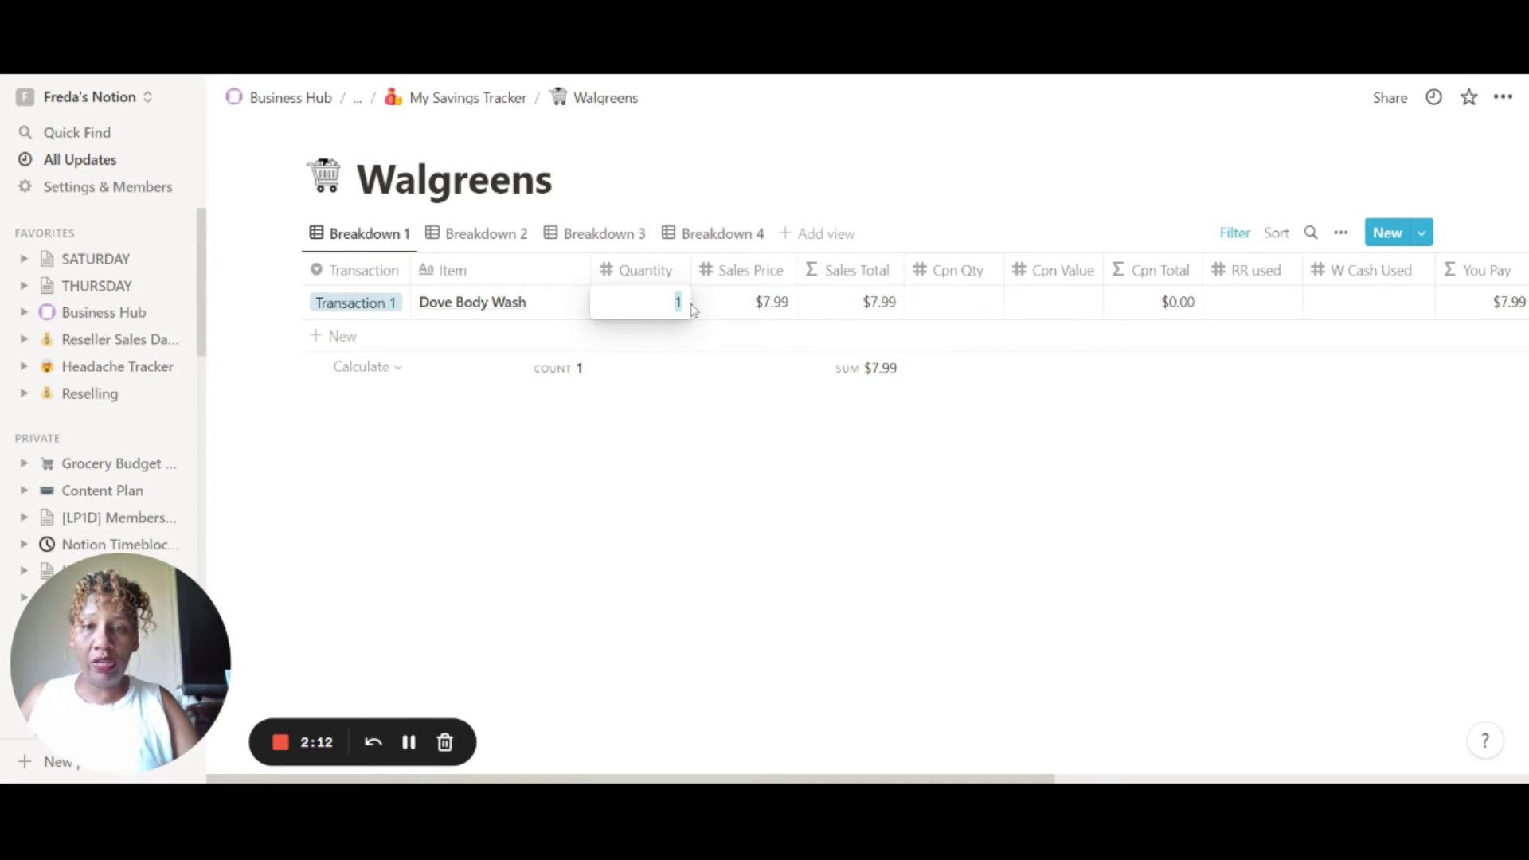
text(2)
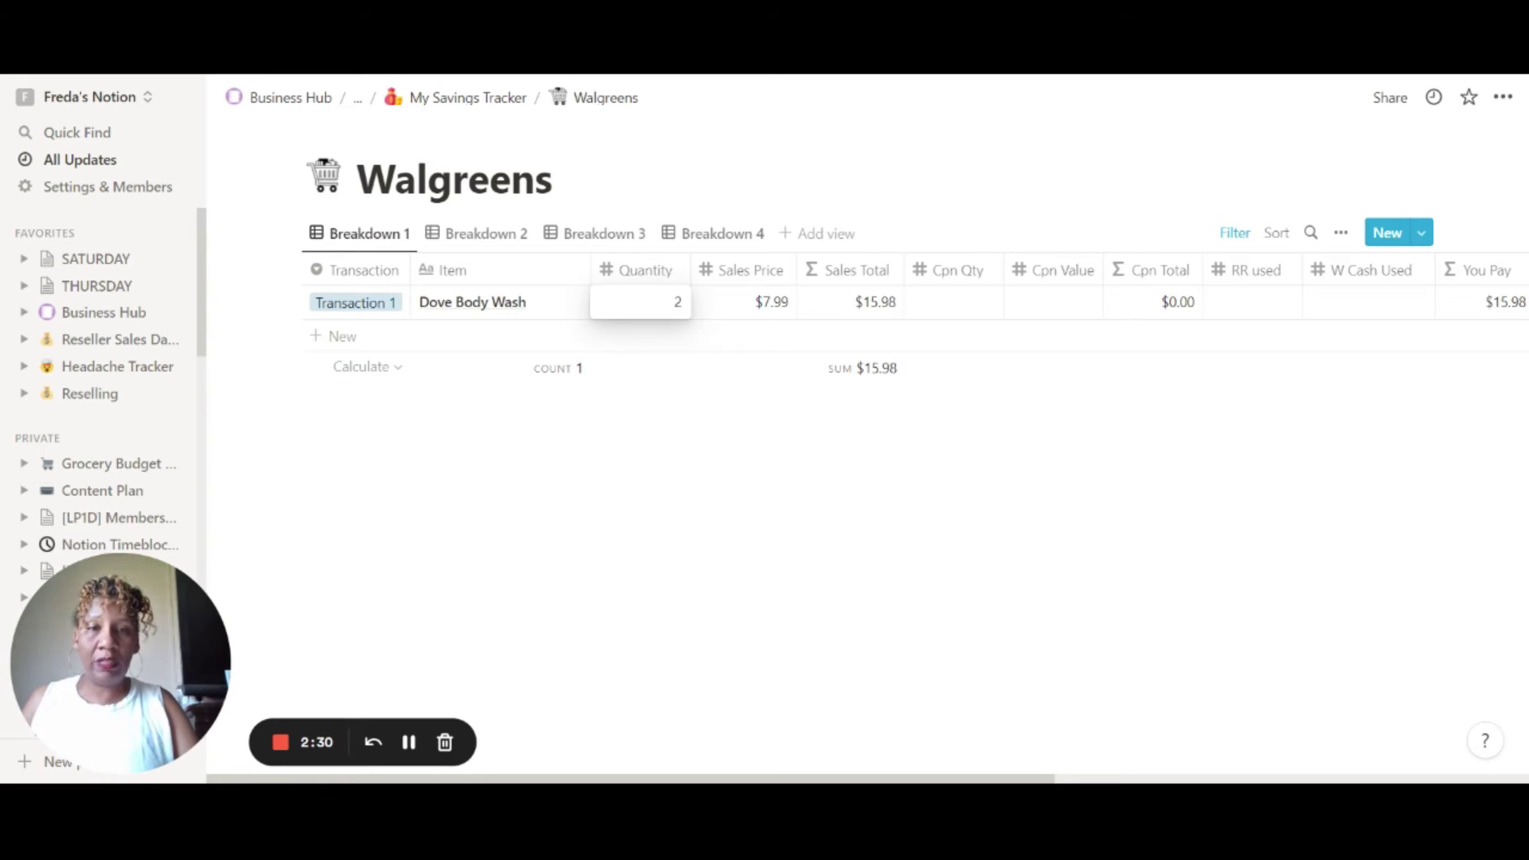
- Confirm quantity 2, then reset Dove Body Wash's quantity to 1
key(Return)
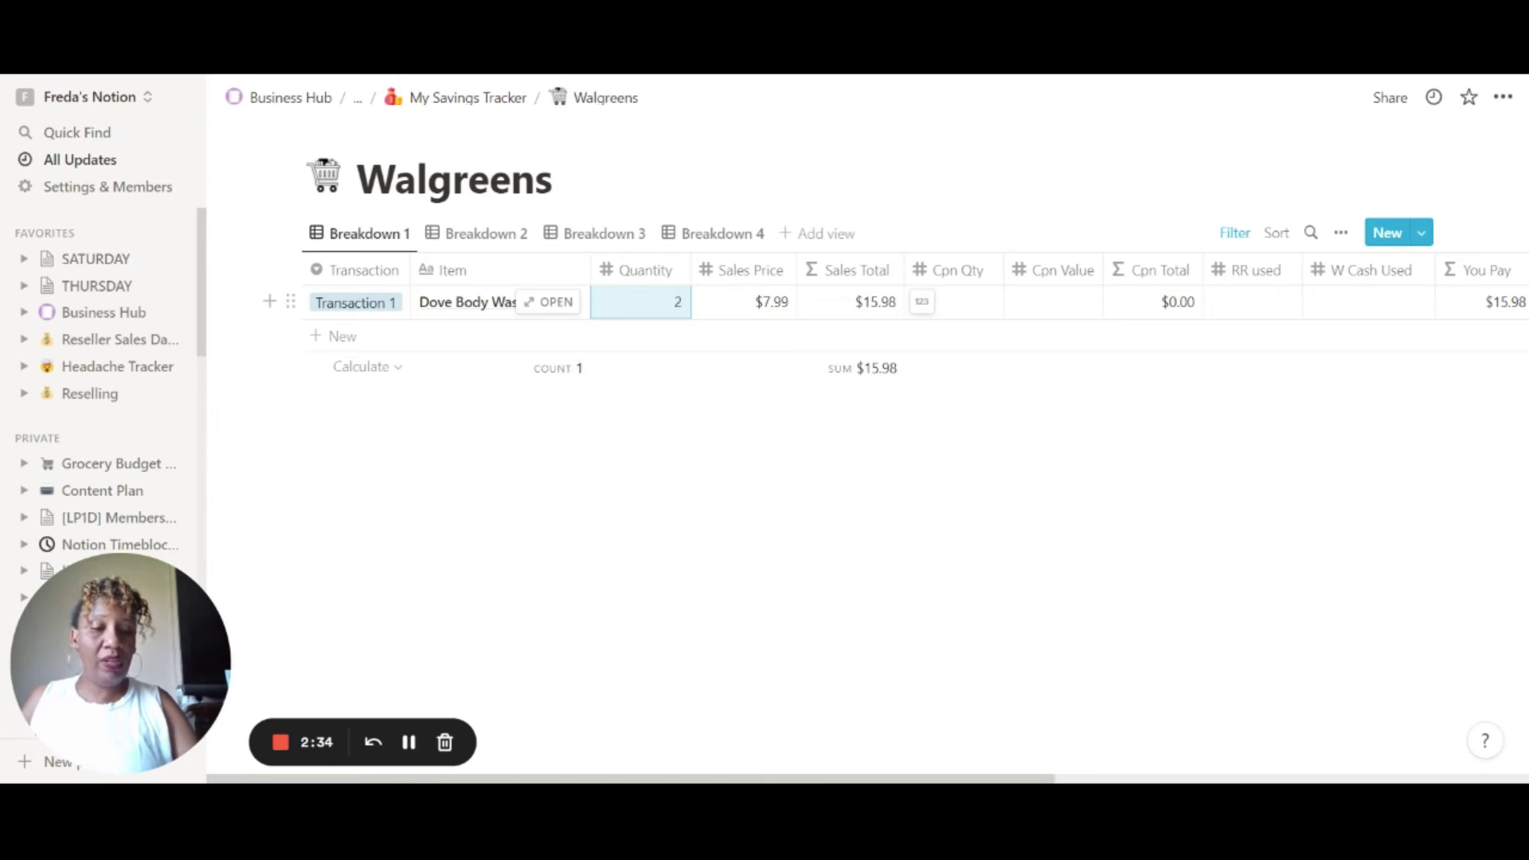
text(1)
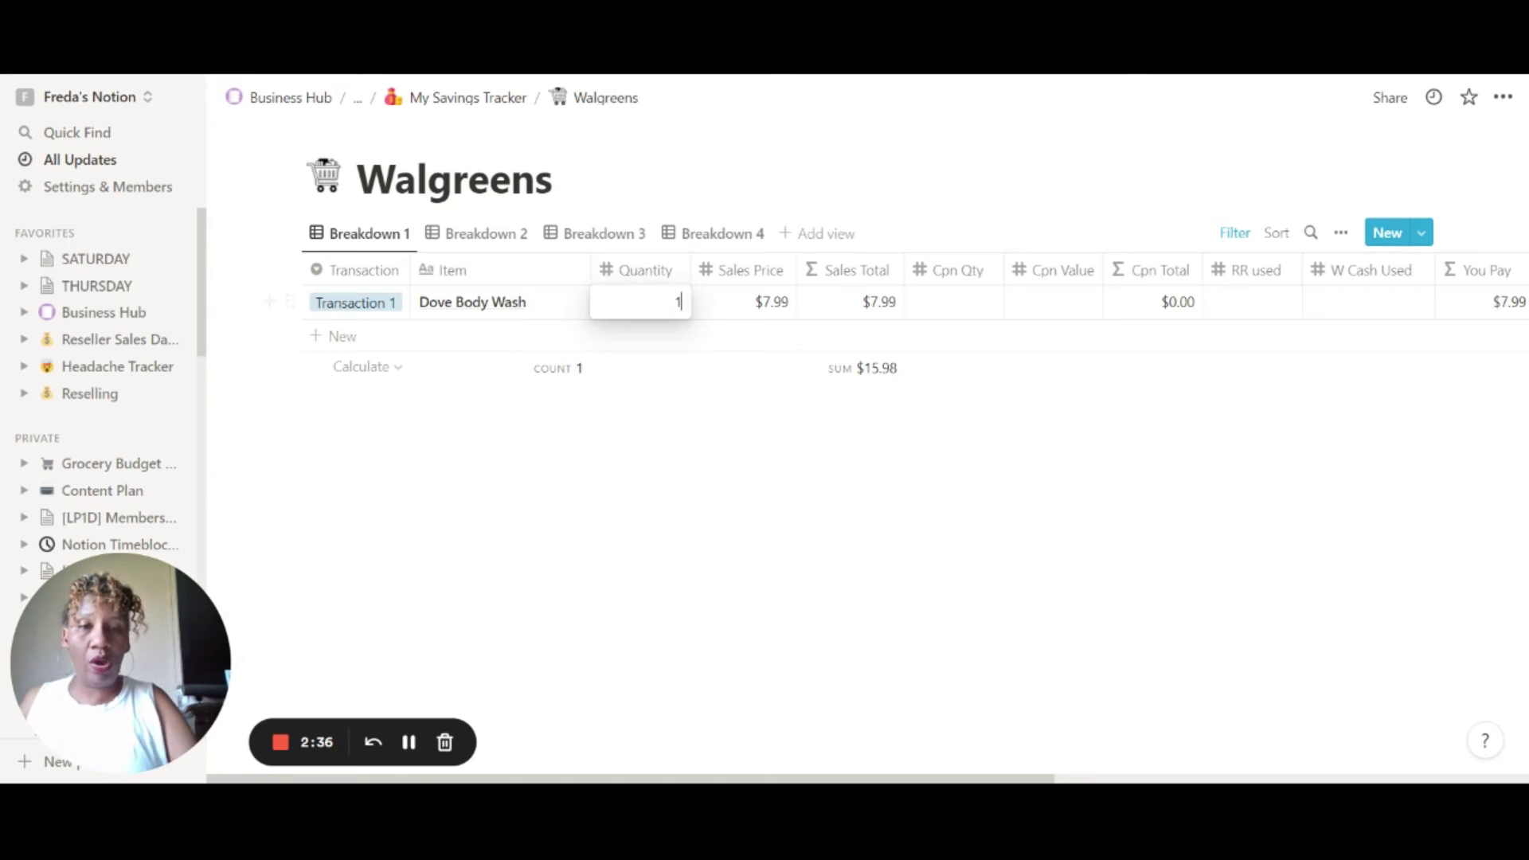
key(Tab)
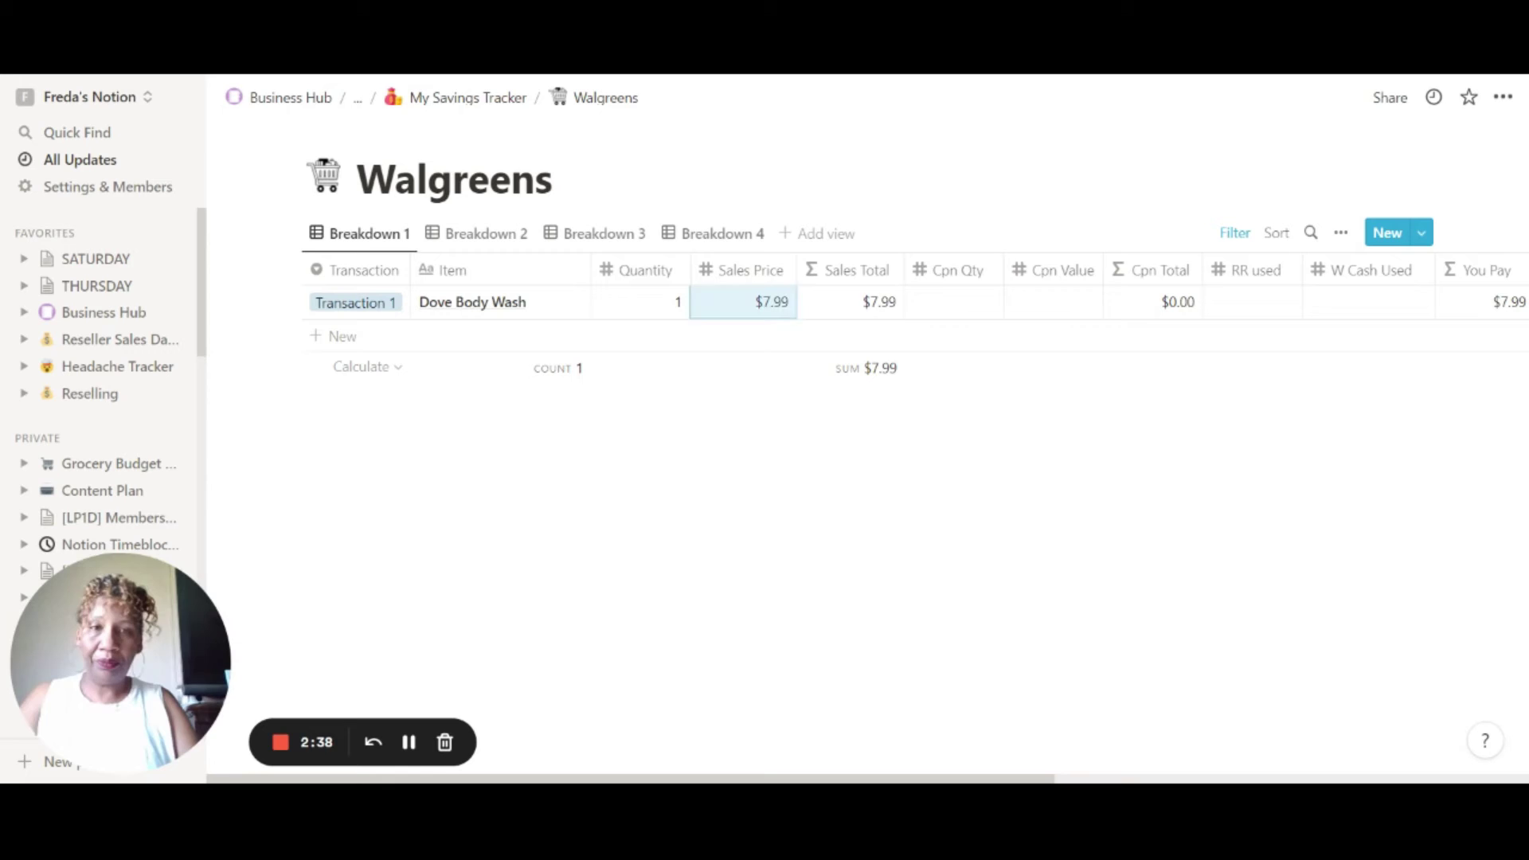
- Record a $2.00 coupon value with a coupon quantity of 2
key(Tab)
key(Tab)
text(1)
key(Tab)
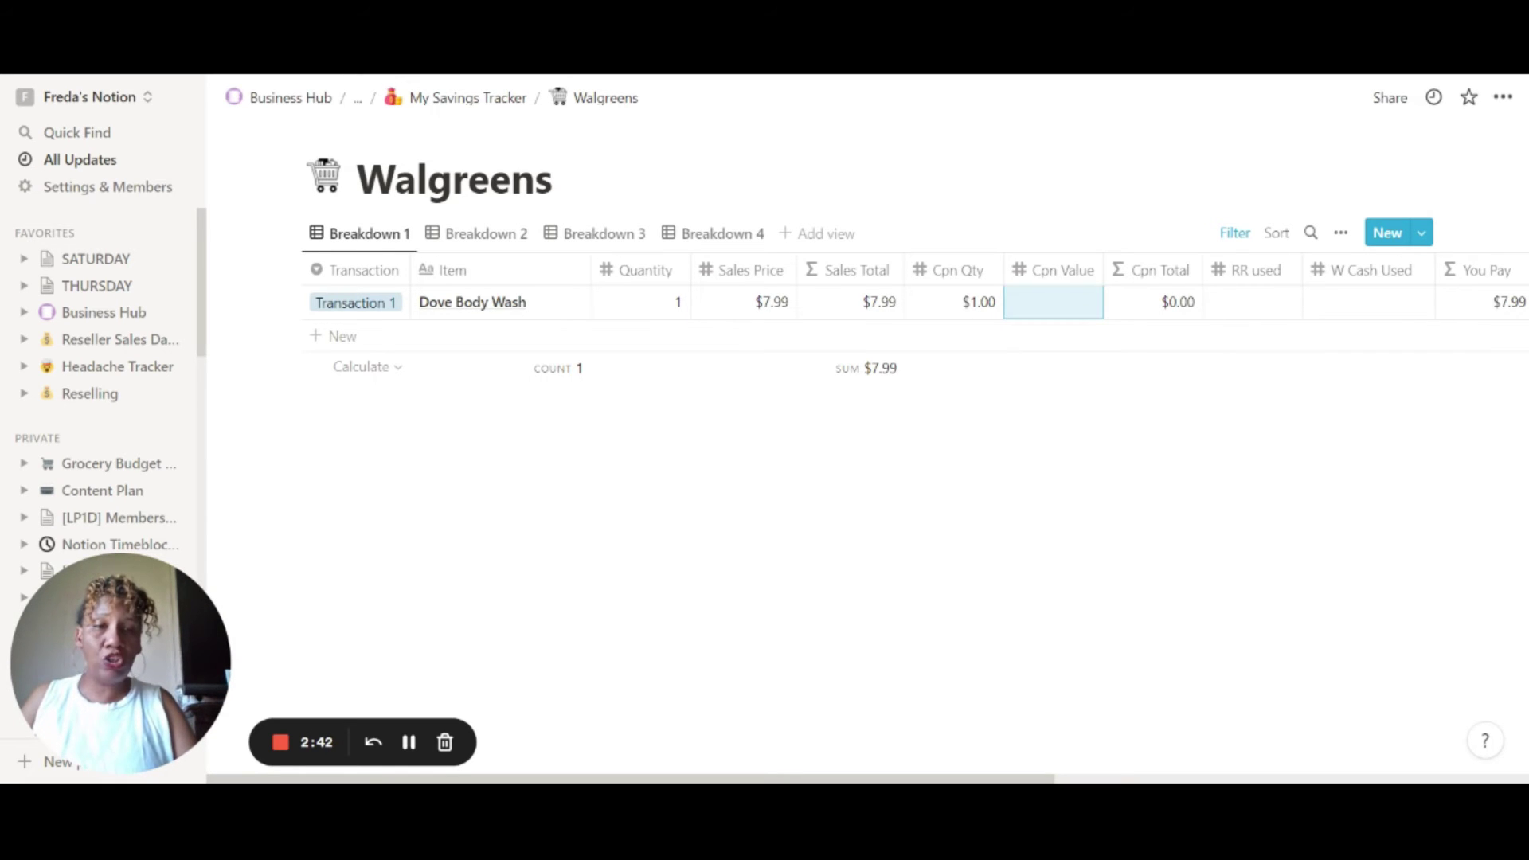
text(2)
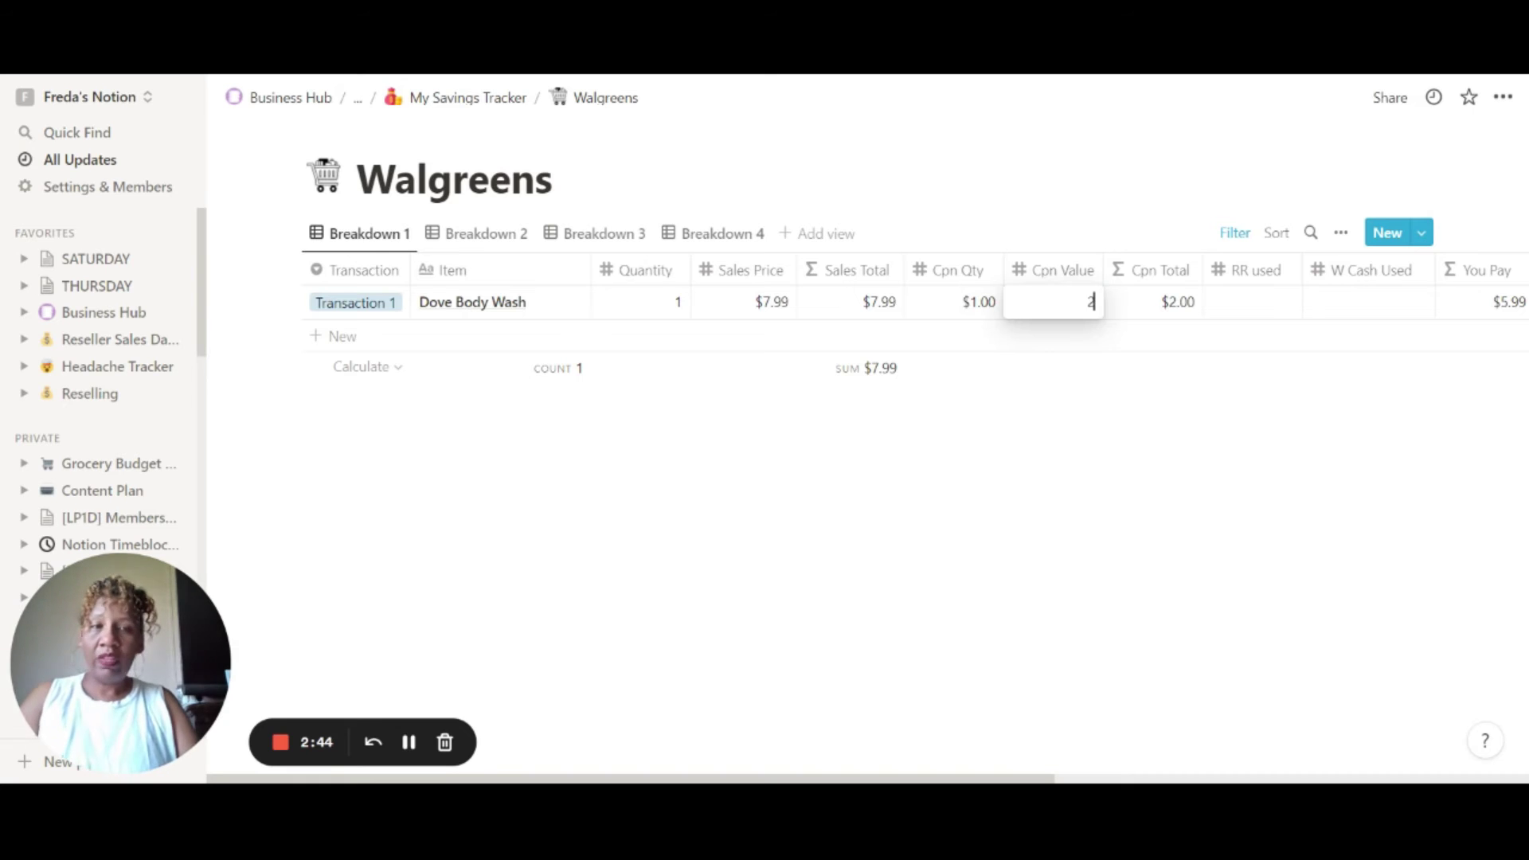
key(Tab)
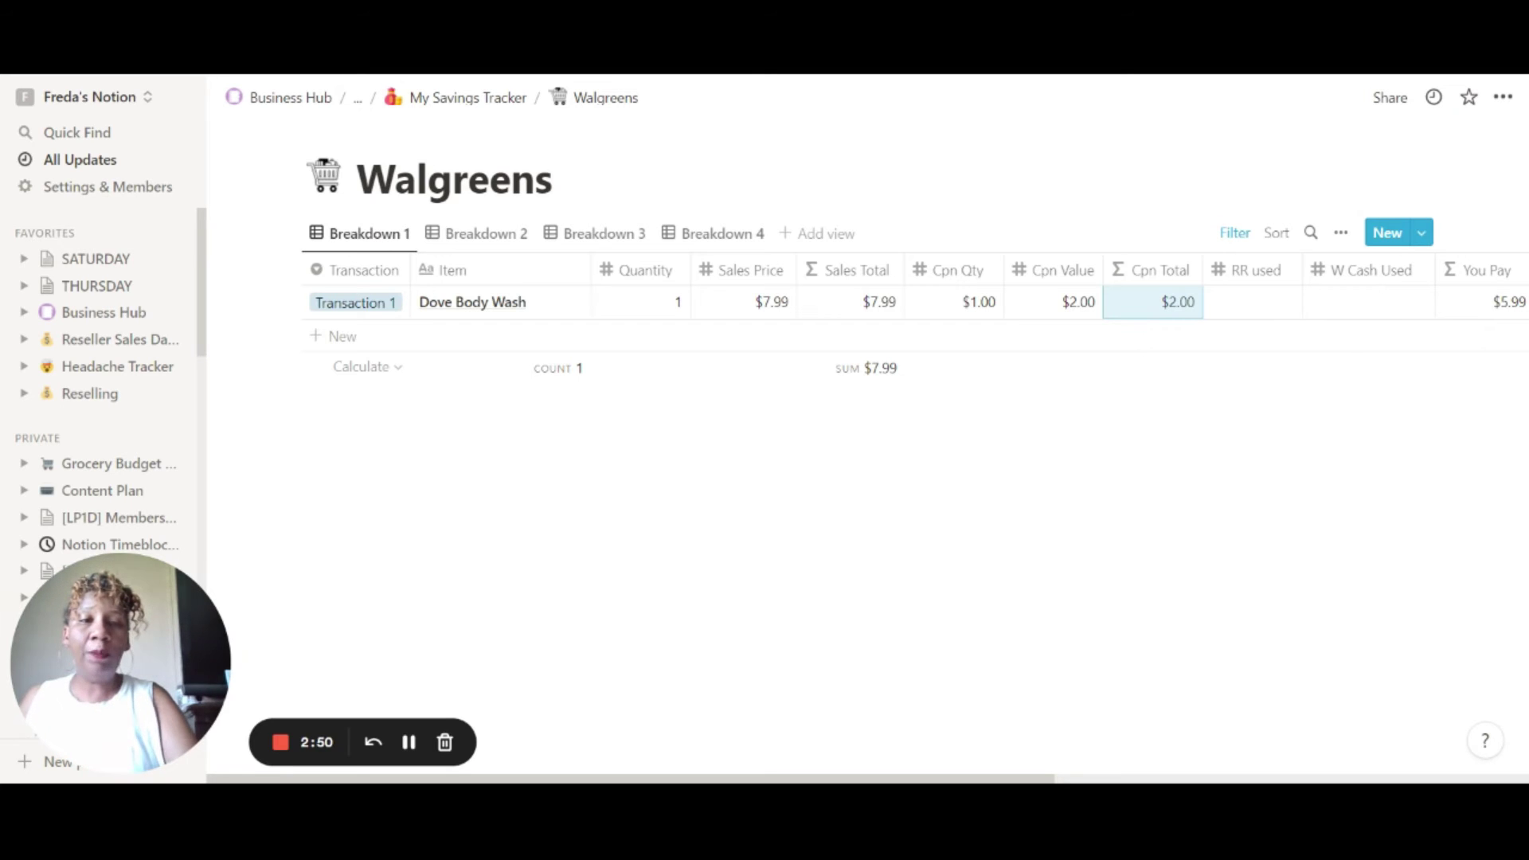
click(964, 307)
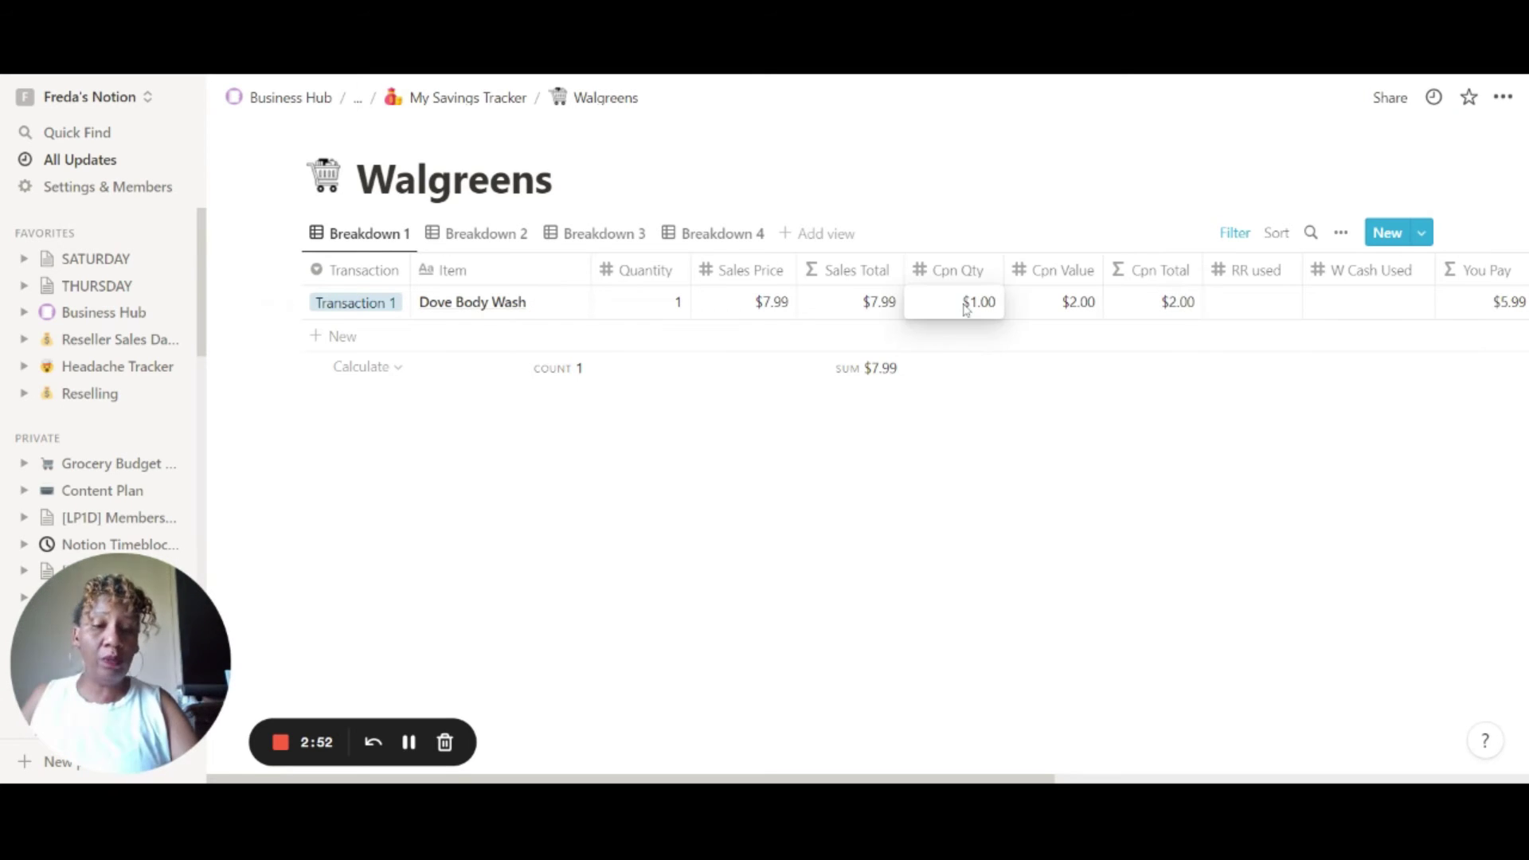
key(BackSpace)
key(BackSpace)
key(BackSpace)
key(BackSpace)
text(2)
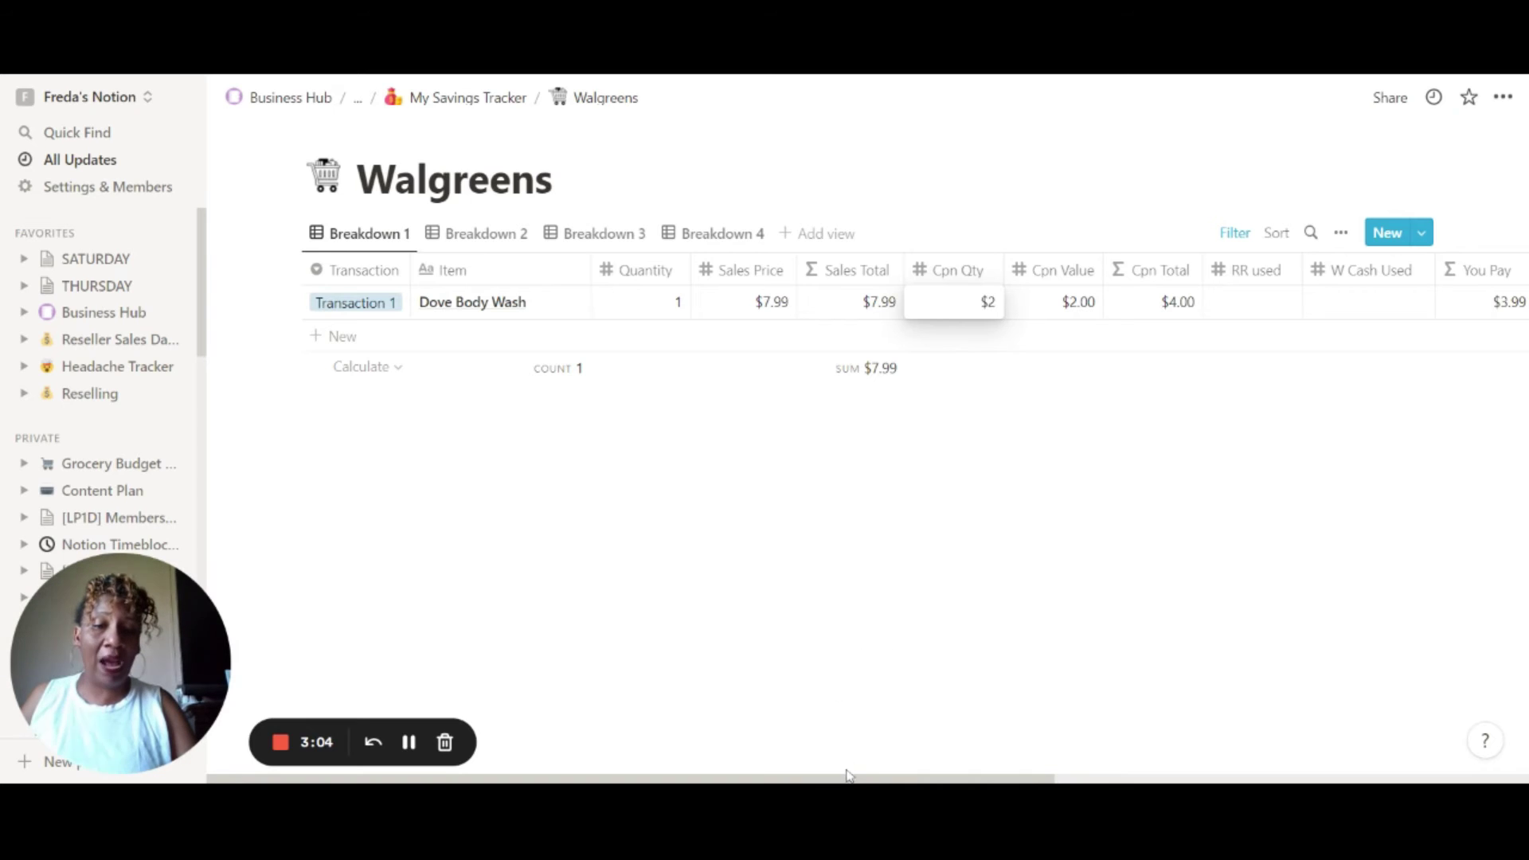
drag(896, 779, 998, 778)
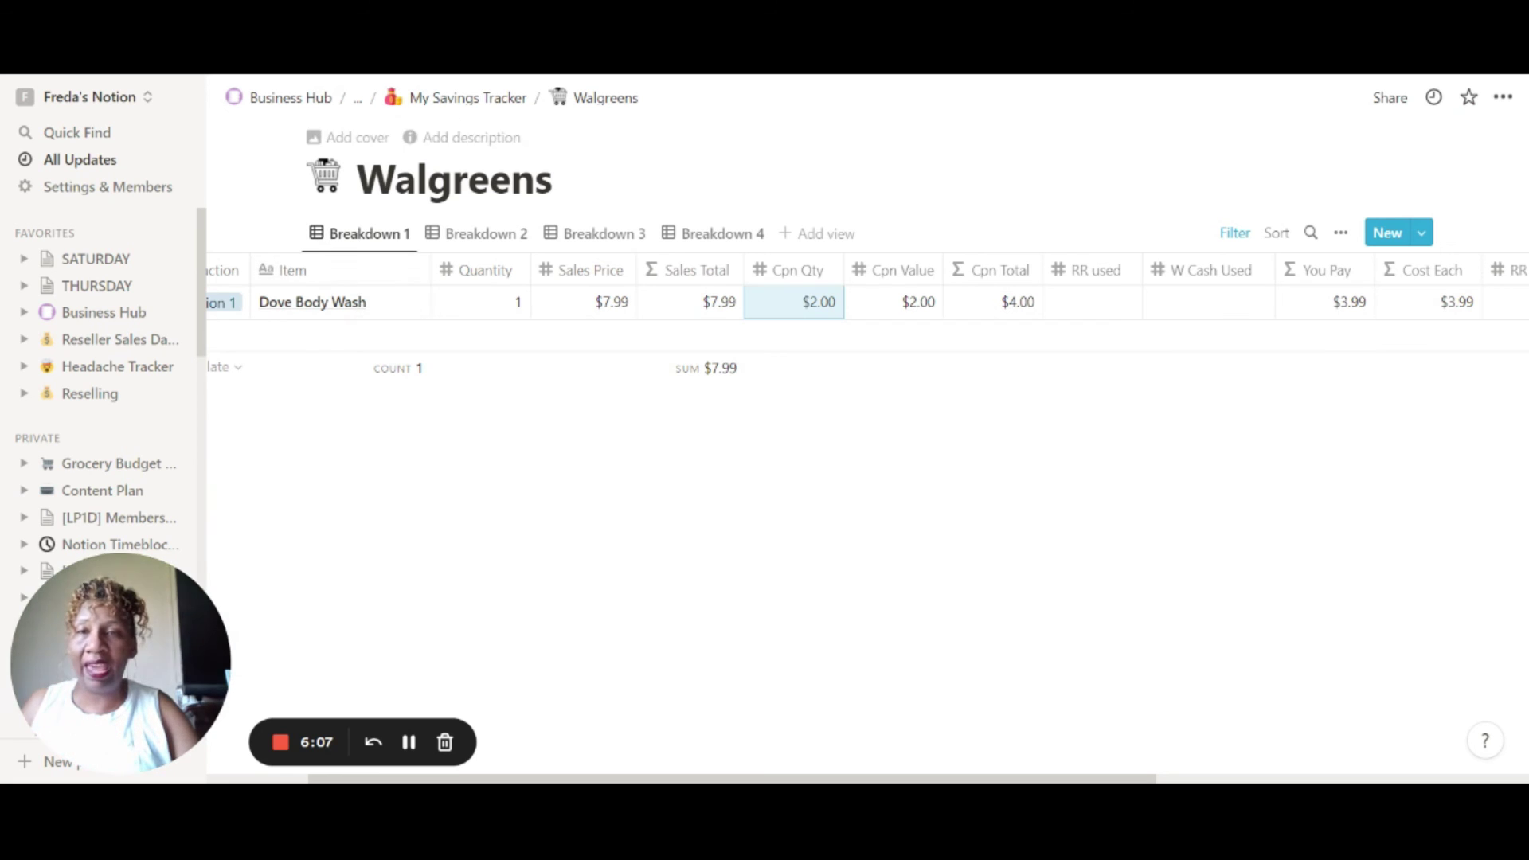
- Go to the CVS store page and scroll its table right to view the $77.92 and $32.42 totals
click(452, 102)
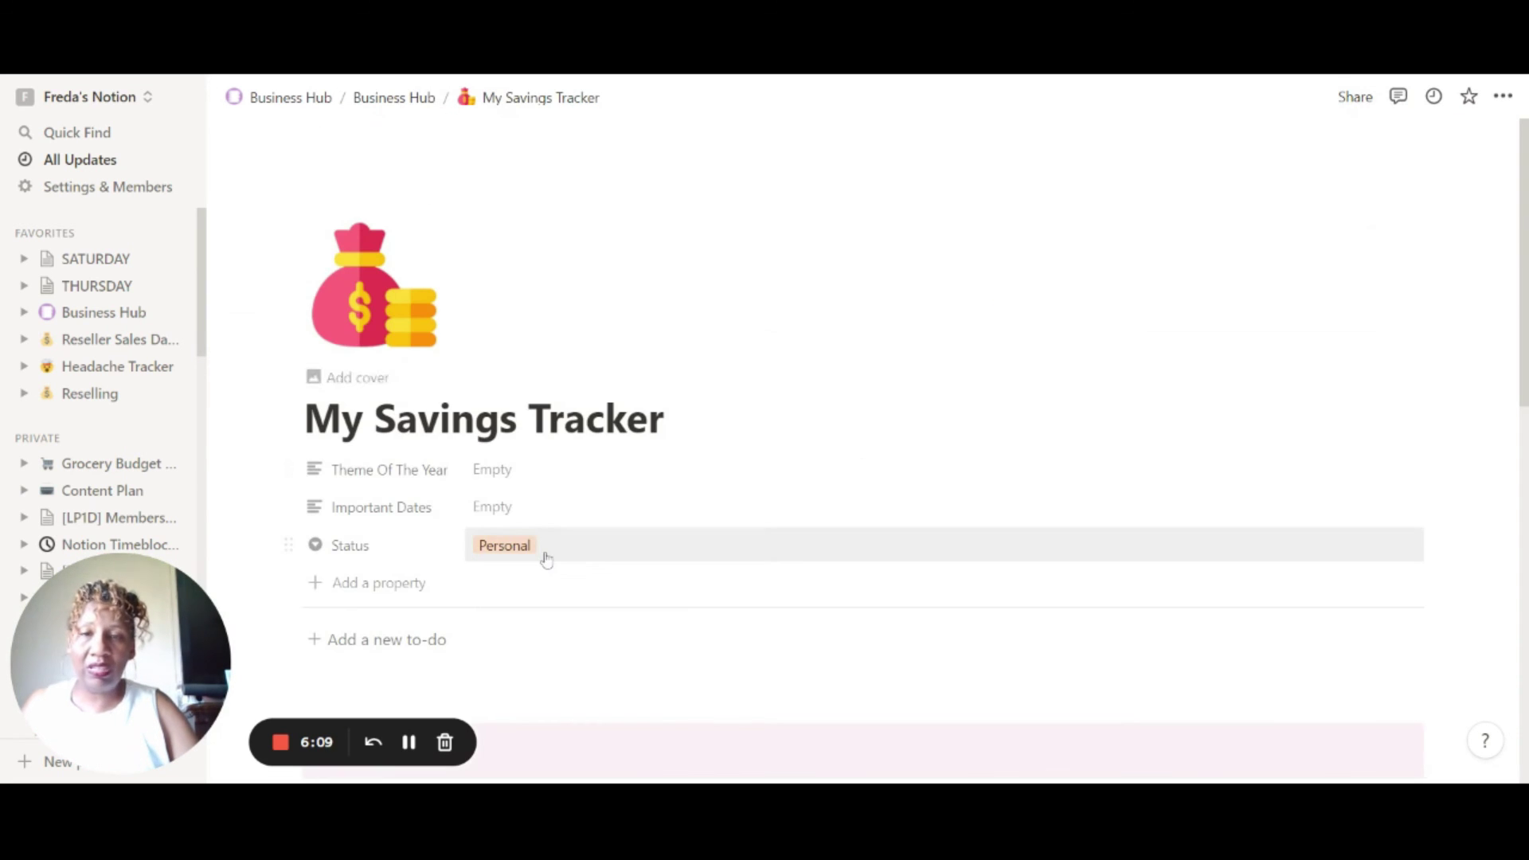
scroll(420, 443, down, 6)
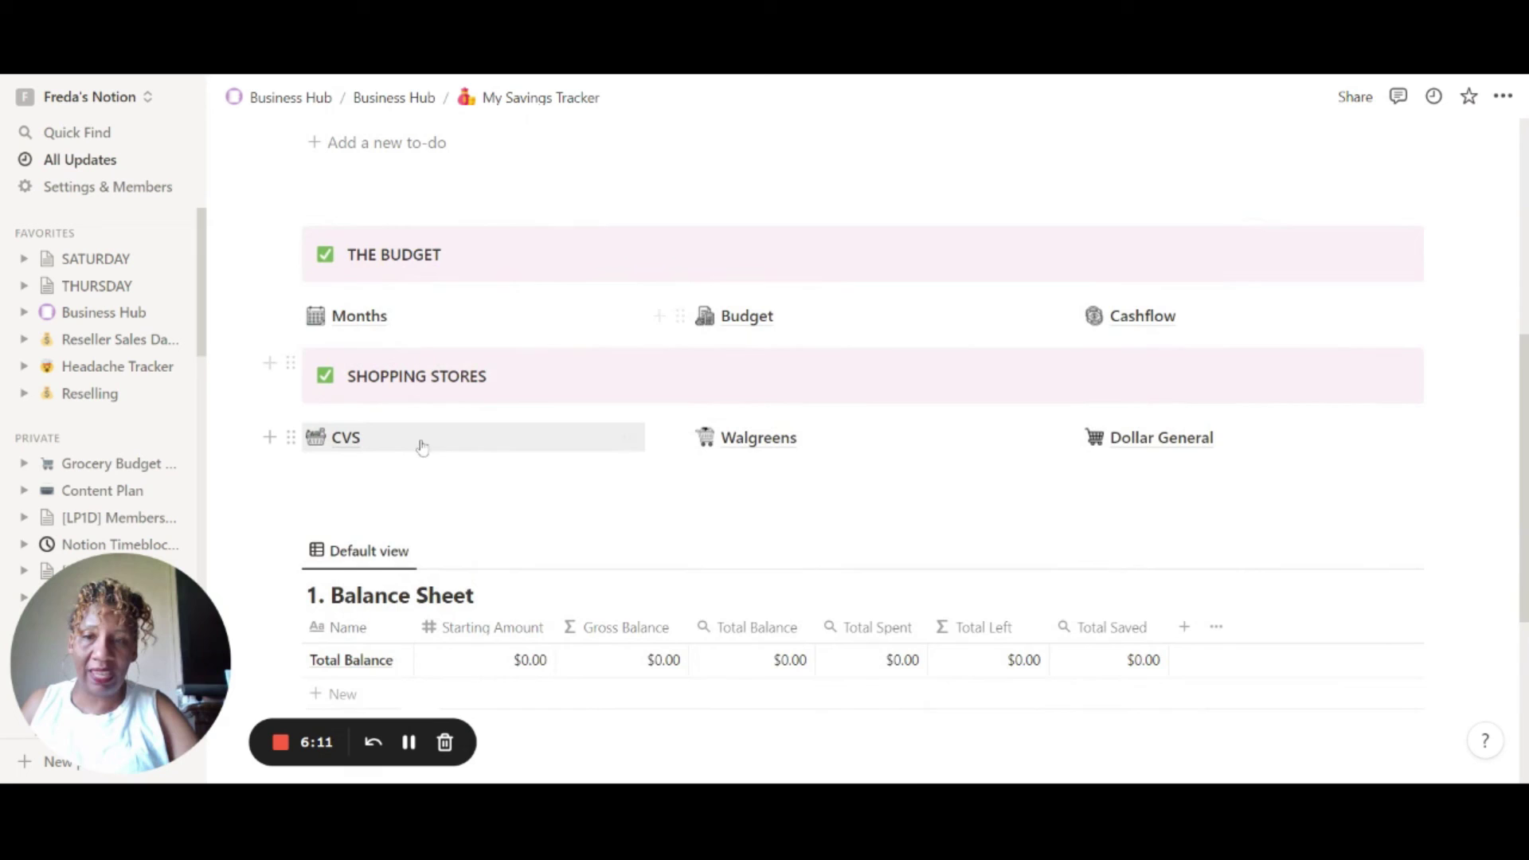
click(345, 438)
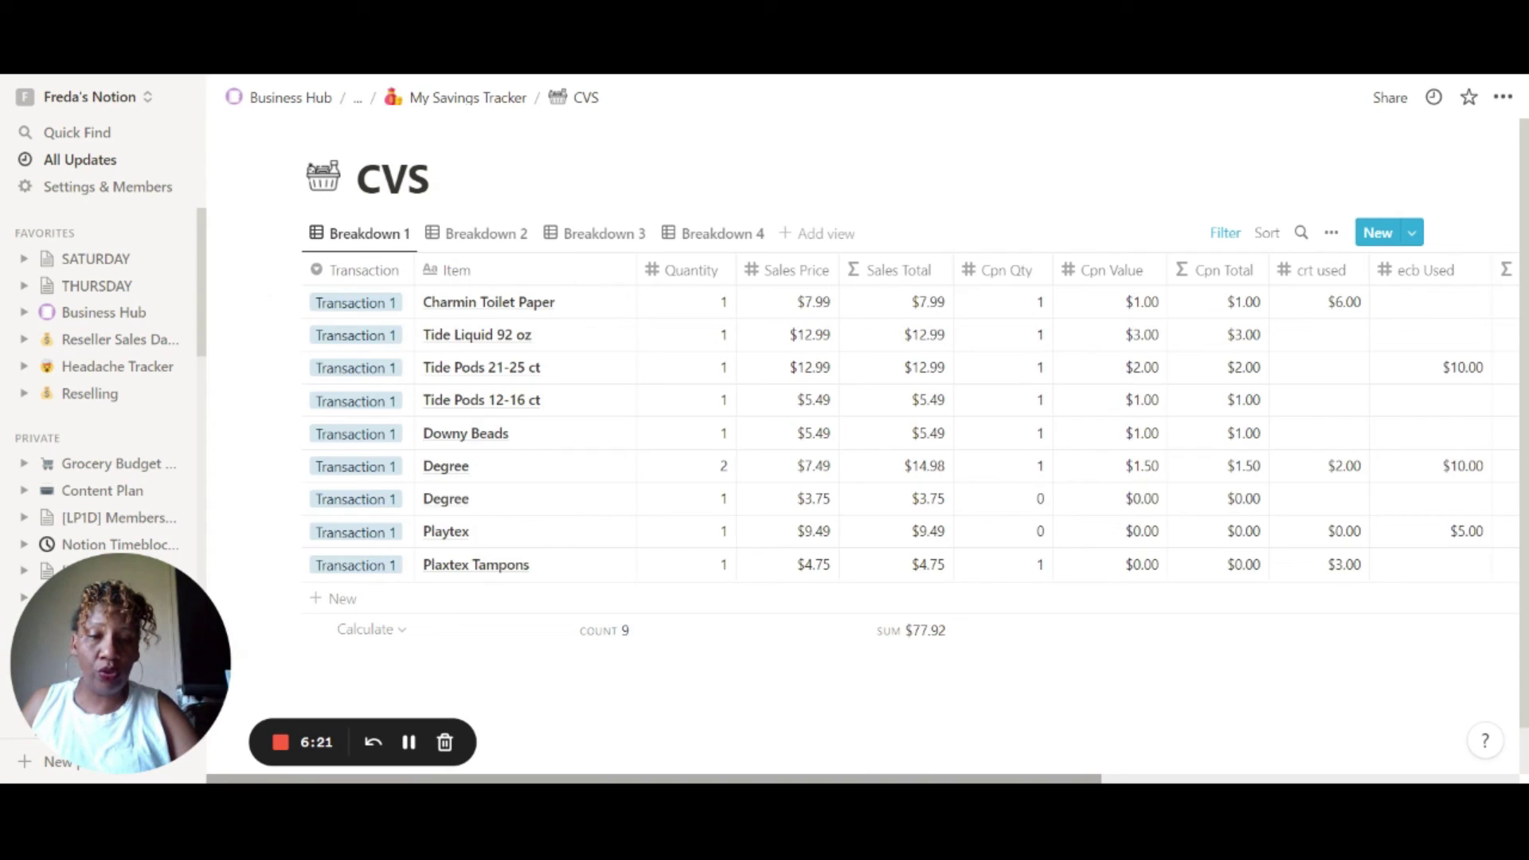
scroll(866, 433, right, 5)
scroll(1138, 615, right, 3)
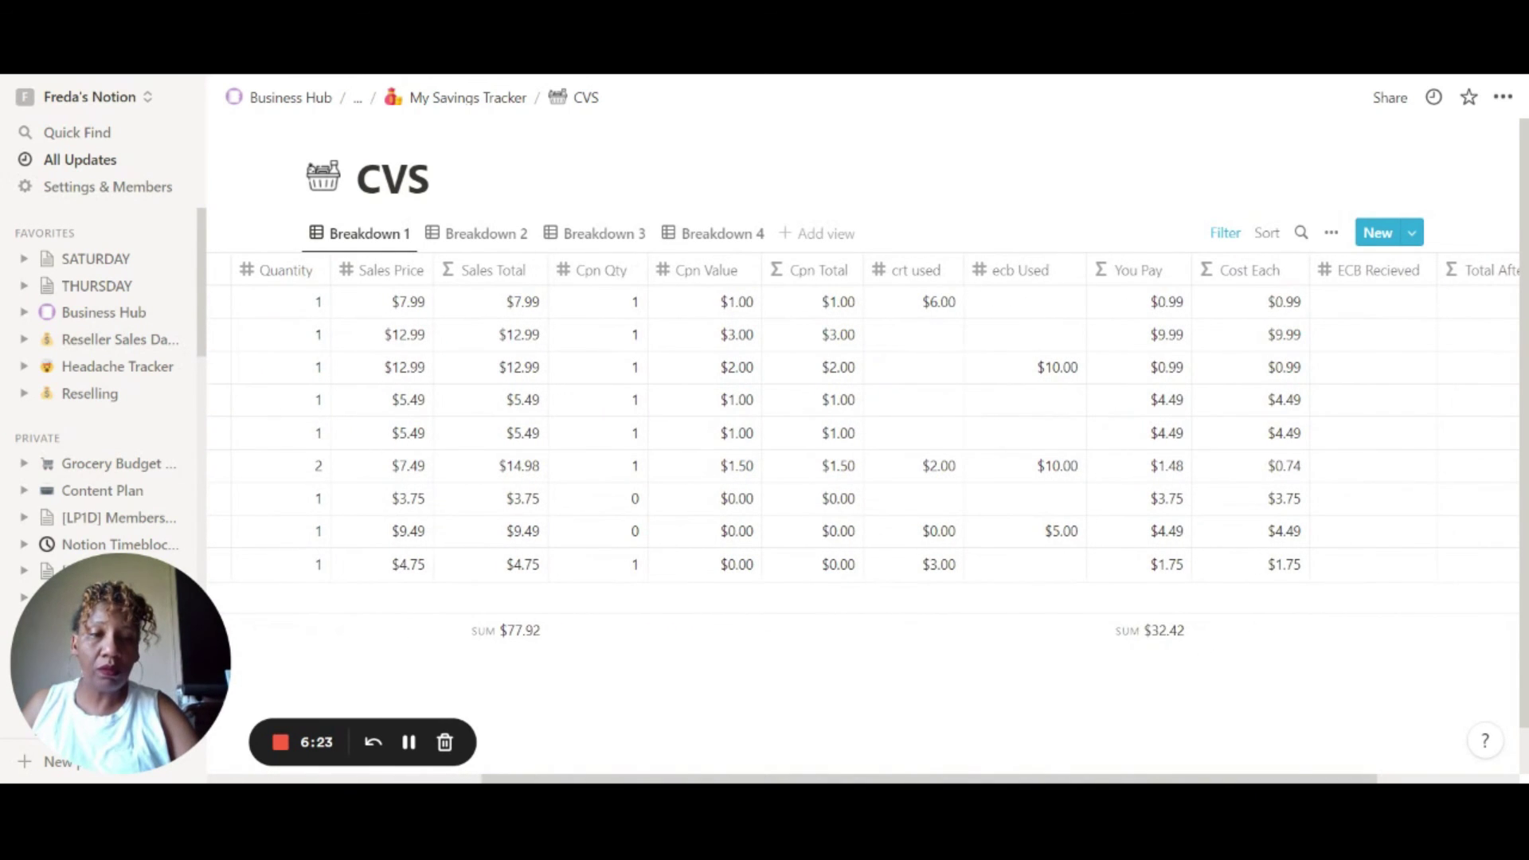